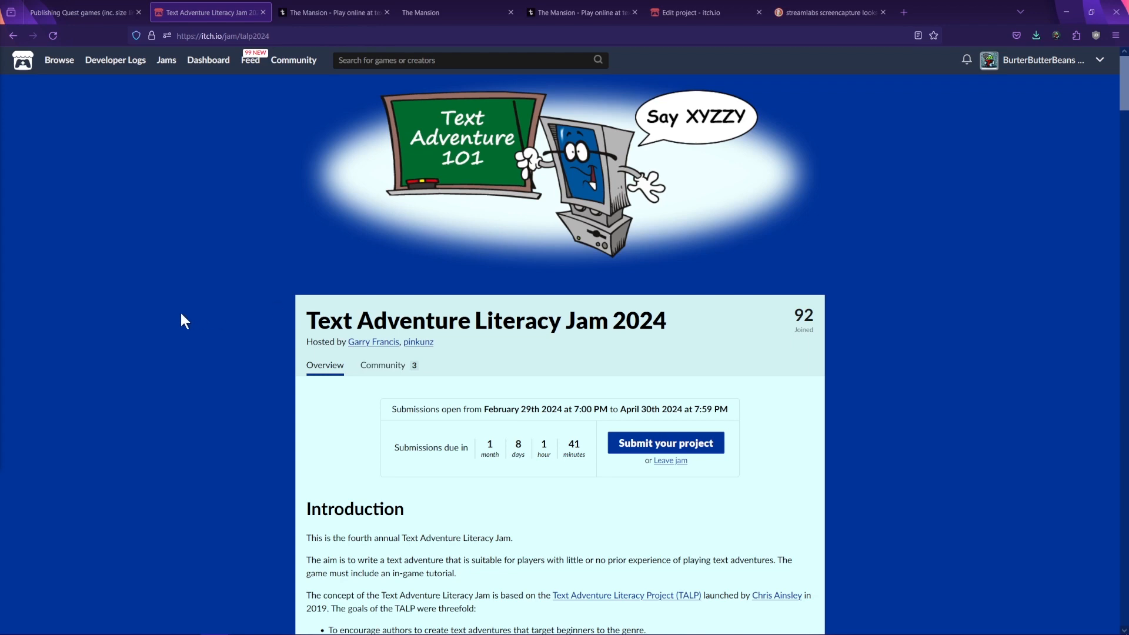
Step: Read the introduction, theme, schedule and rules on the Text Adventure Literacy Jam 2024 page
scroll(182, 313, "down", 5)
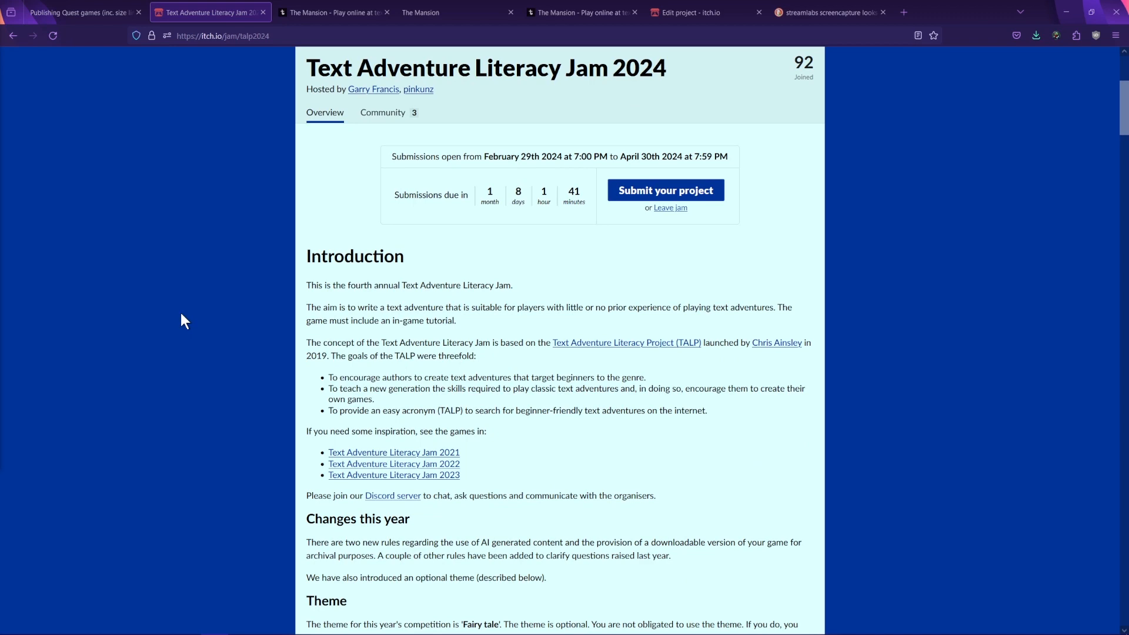
scroll(181, 314, "down", 3)
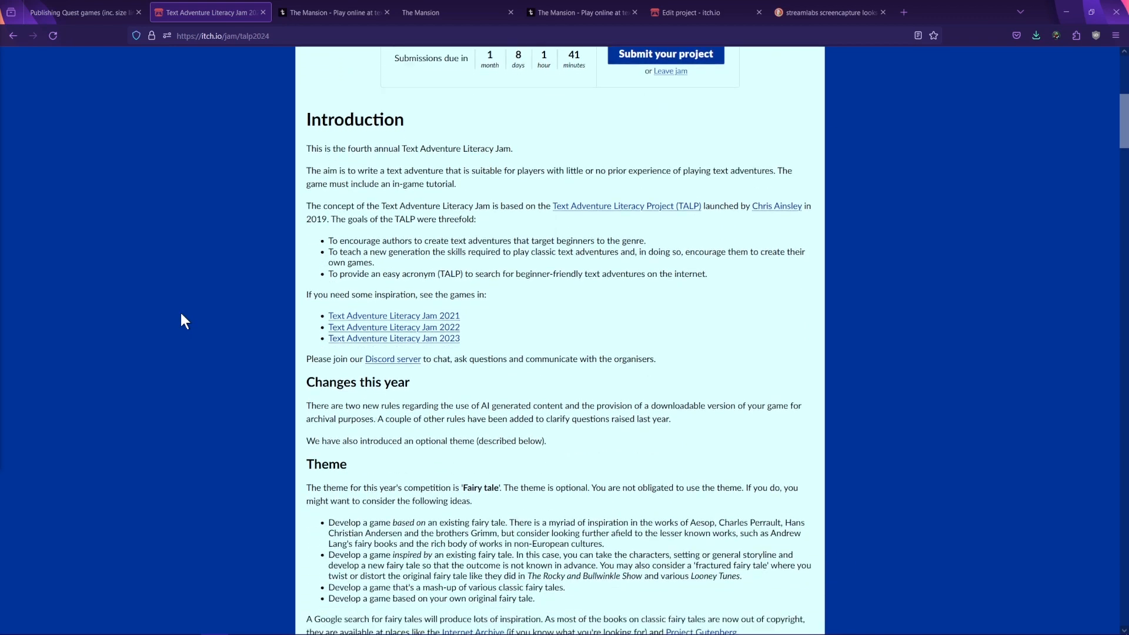
scroll(181, 314, "down", 3)
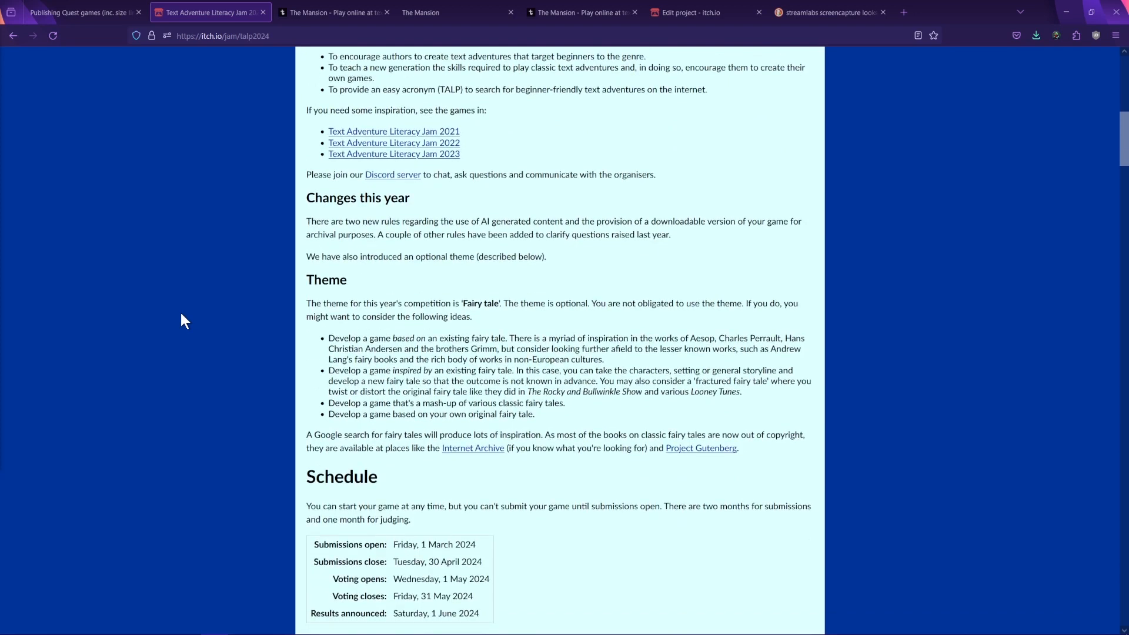
scroll(184, 320, "down", 3)
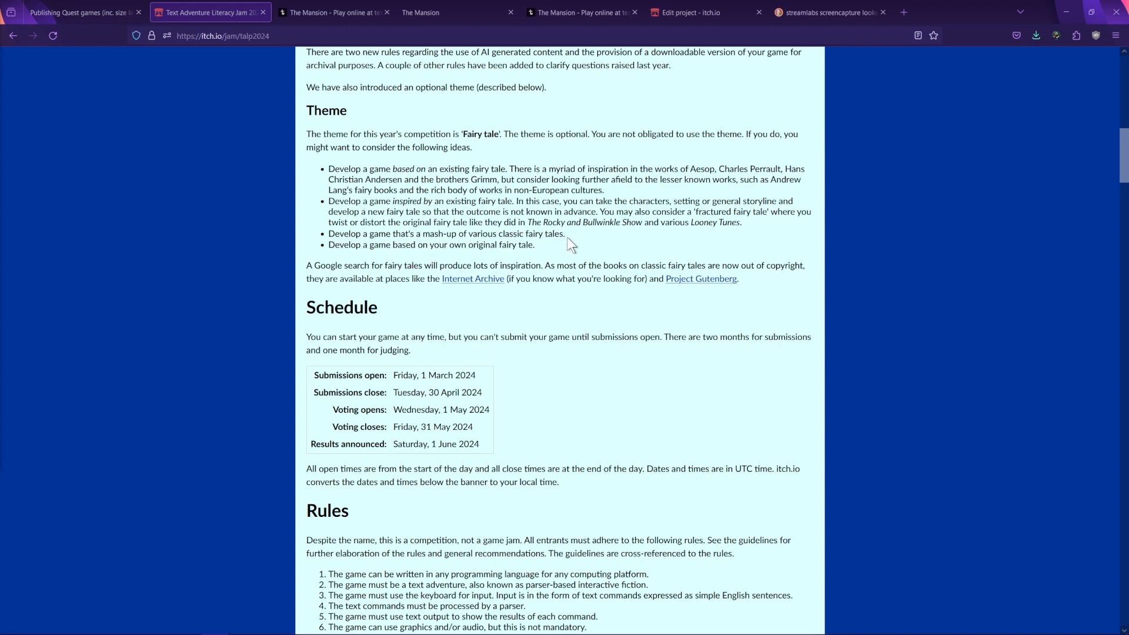
scroll(567, 238, "down", 2)
scroll(578, 195, "down", 1)
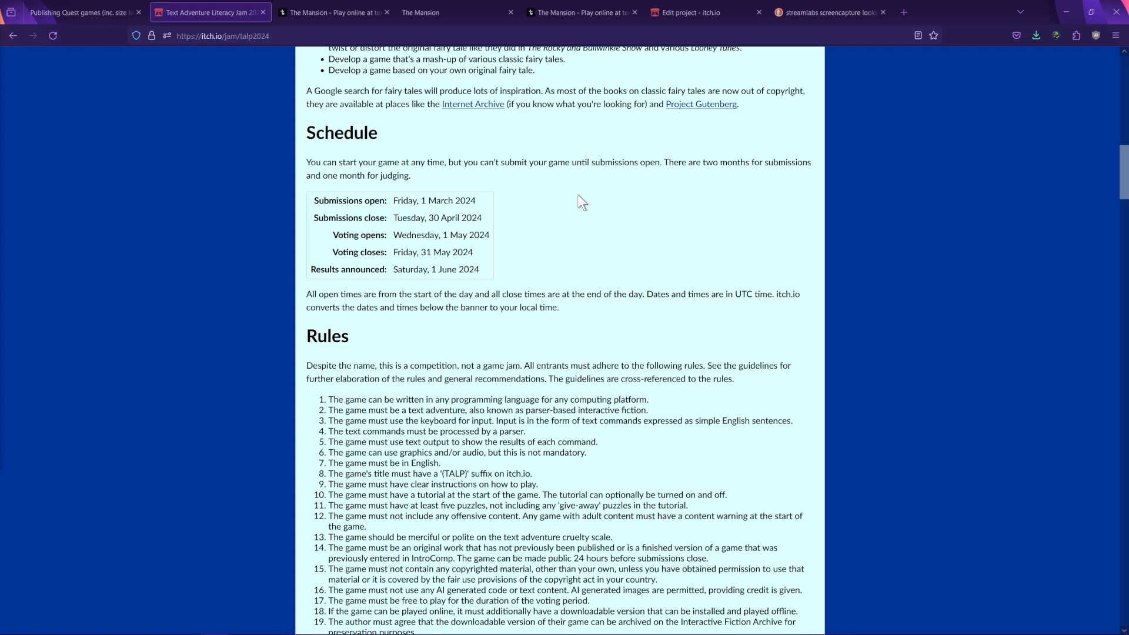
scroll(578, 196, "down", 3)
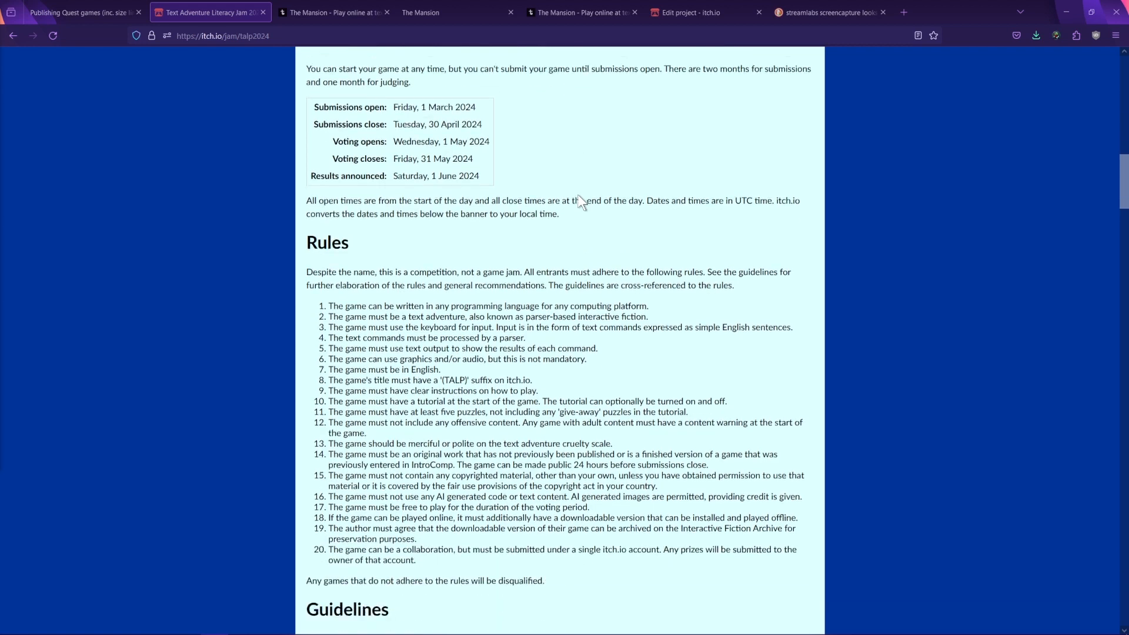
scroll(582, 203, "down", 2)
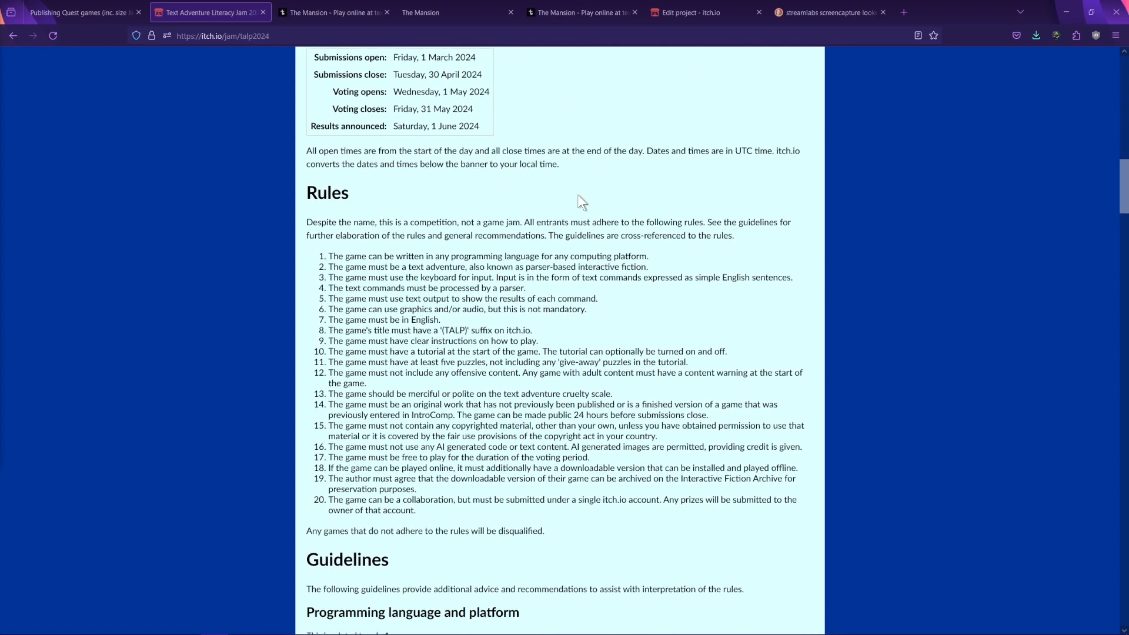
scroll(579, 196, "down", 2)
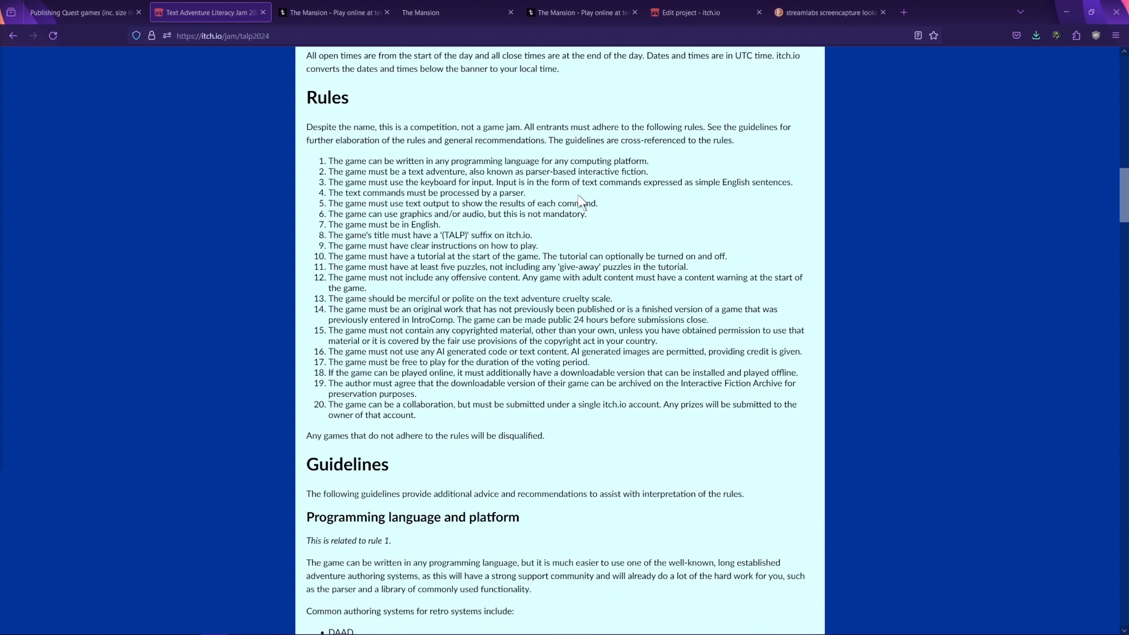
Step: Examine the jam guidelines on programming languages and platforms, the definition of a text adventure, and player input
scroll(578, 195, "down", 6)
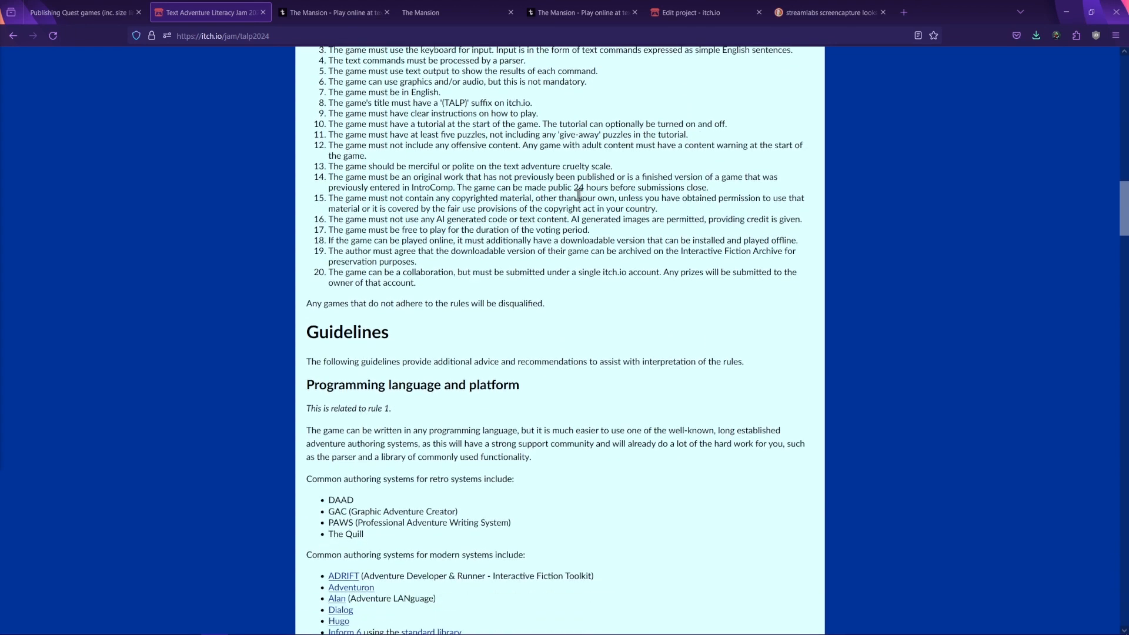
scroll(578, 196, "down", 2)
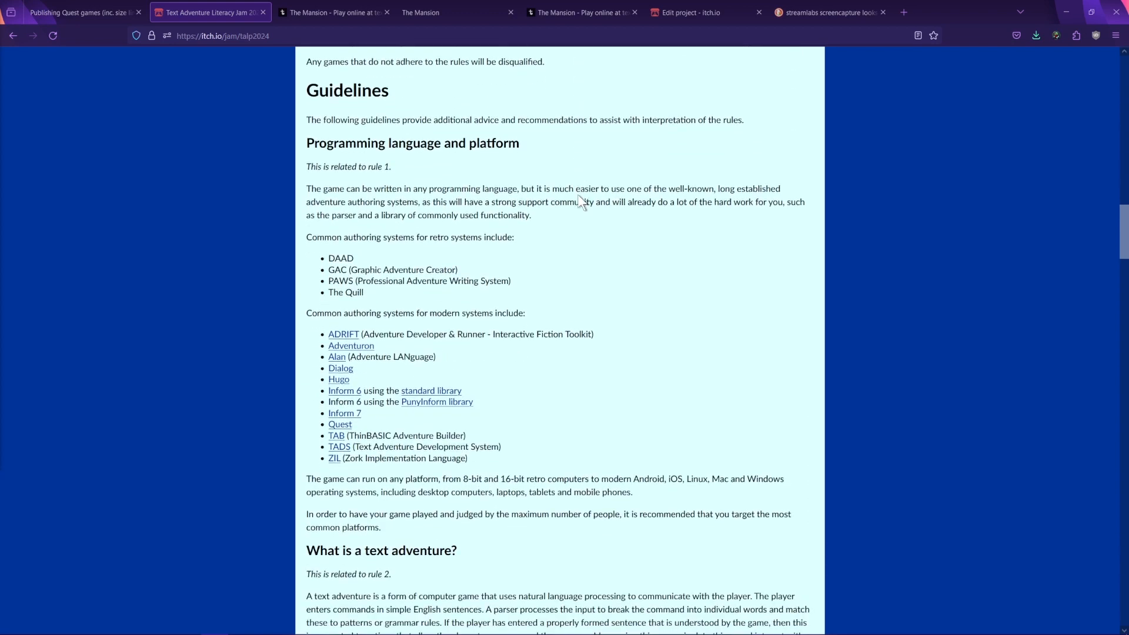
scroll(578, 195, "down", 2)
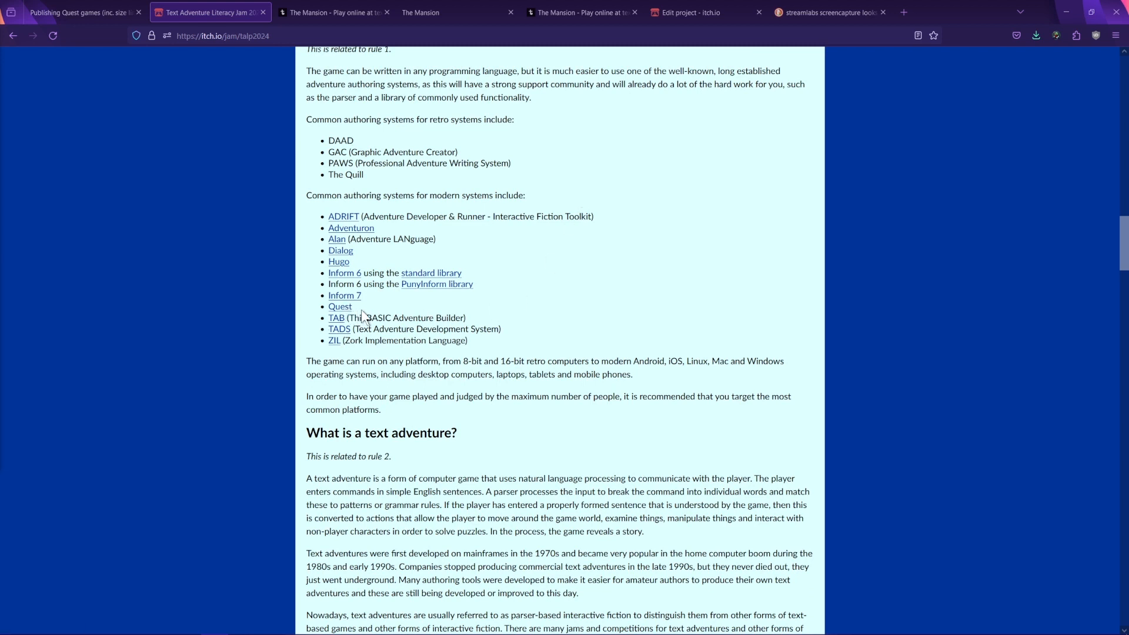
scroll(578, 415, "down", 1)
scroll(577, 415, "down", 4)
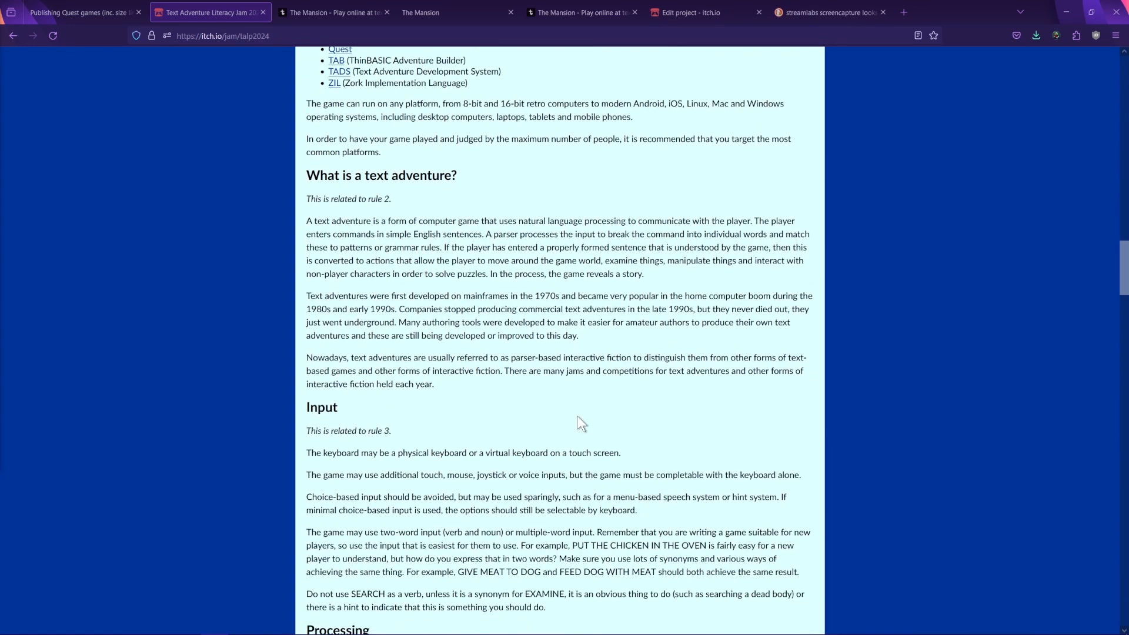
scroll(578, 415, "down", 1)
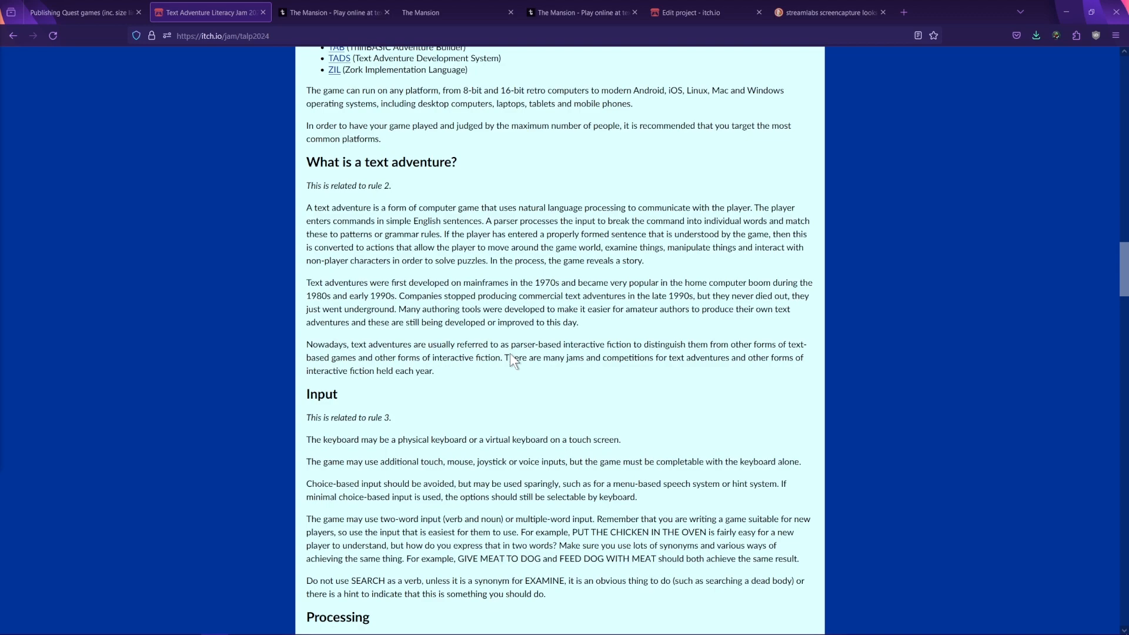
scroll(510, 353, "down", 4)
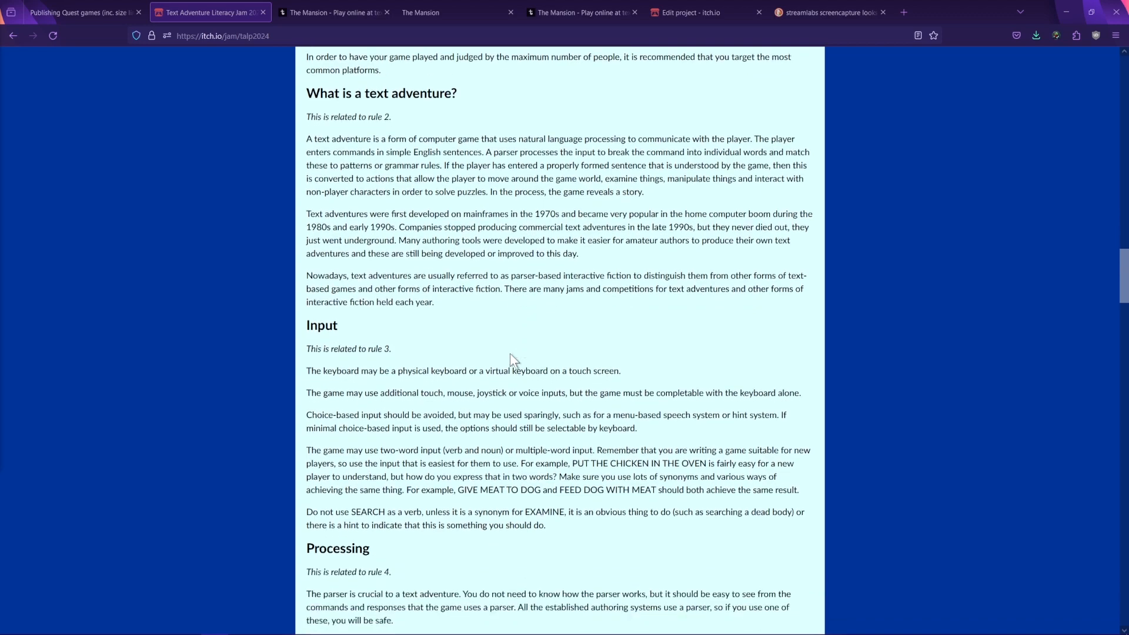
Step: Review the remaining jam guidelines through testing, voting and prizes, and return to the beginning of the page
scroll(510, 353, "down", 10)
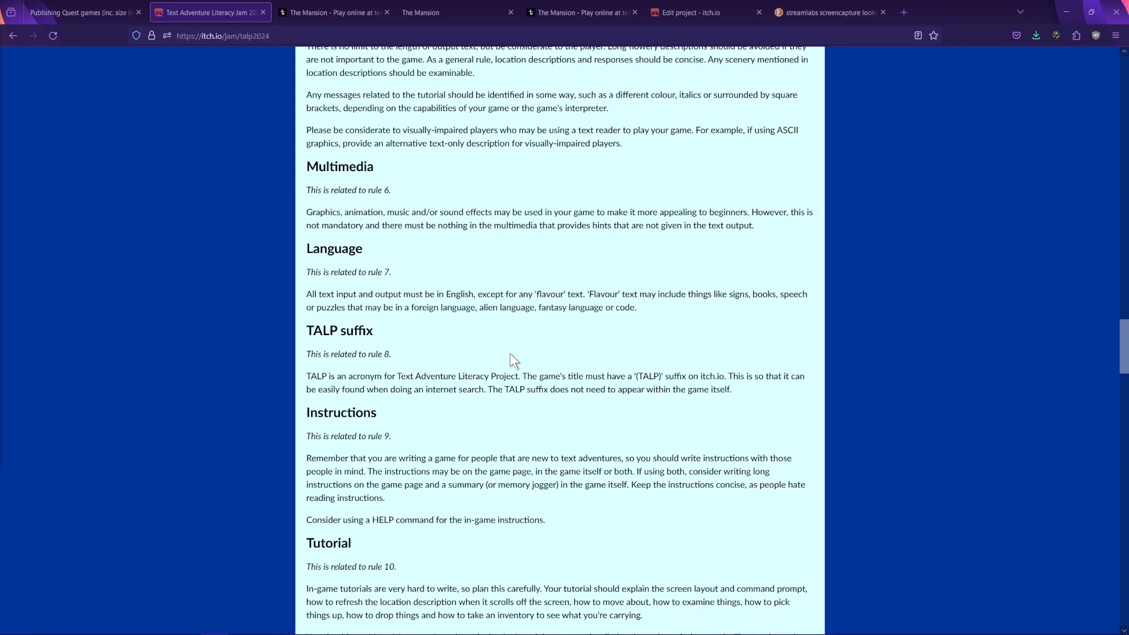
scroll(509, 353, "down", 6)
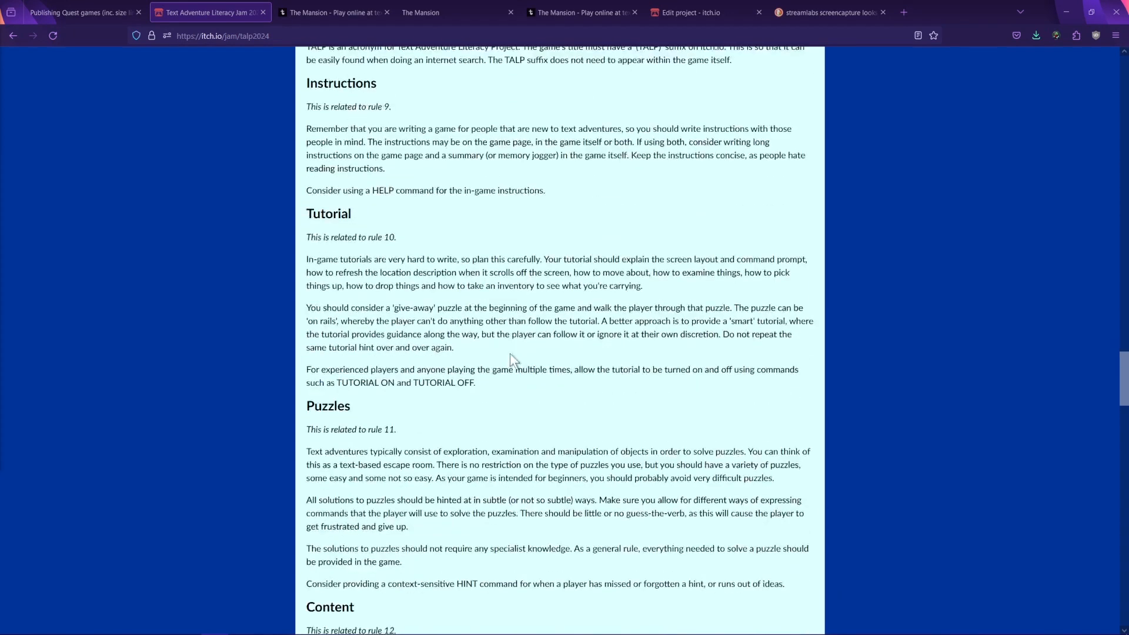
scroll(510, 353, "down", 2)
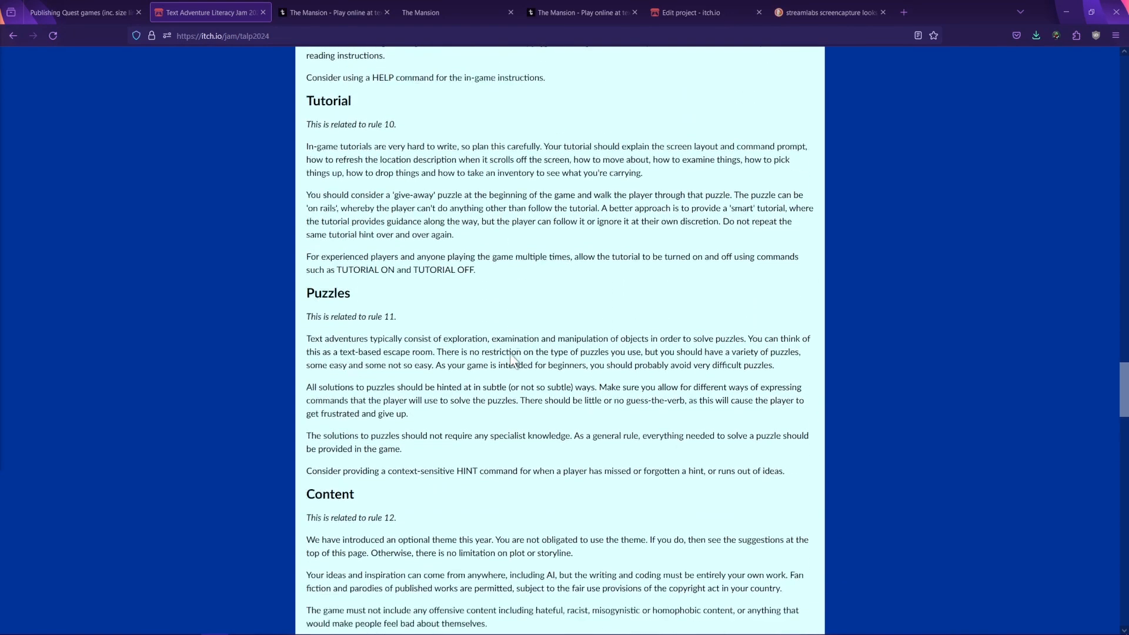
scroll(510, 353, "down", 4)
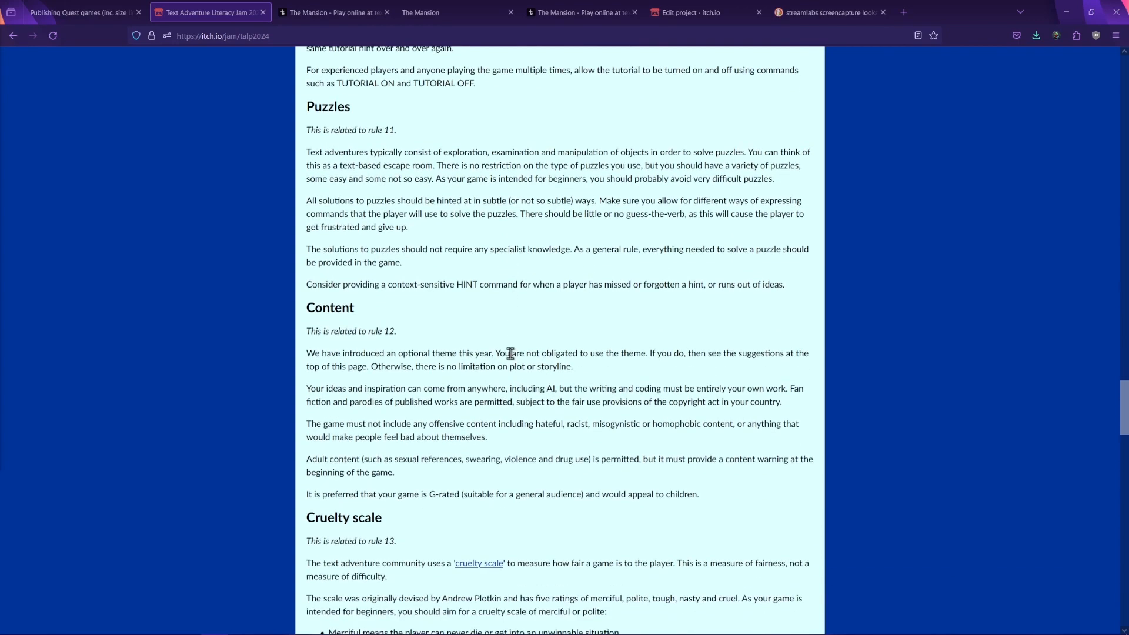
scroll(510, 352, "down", 3)
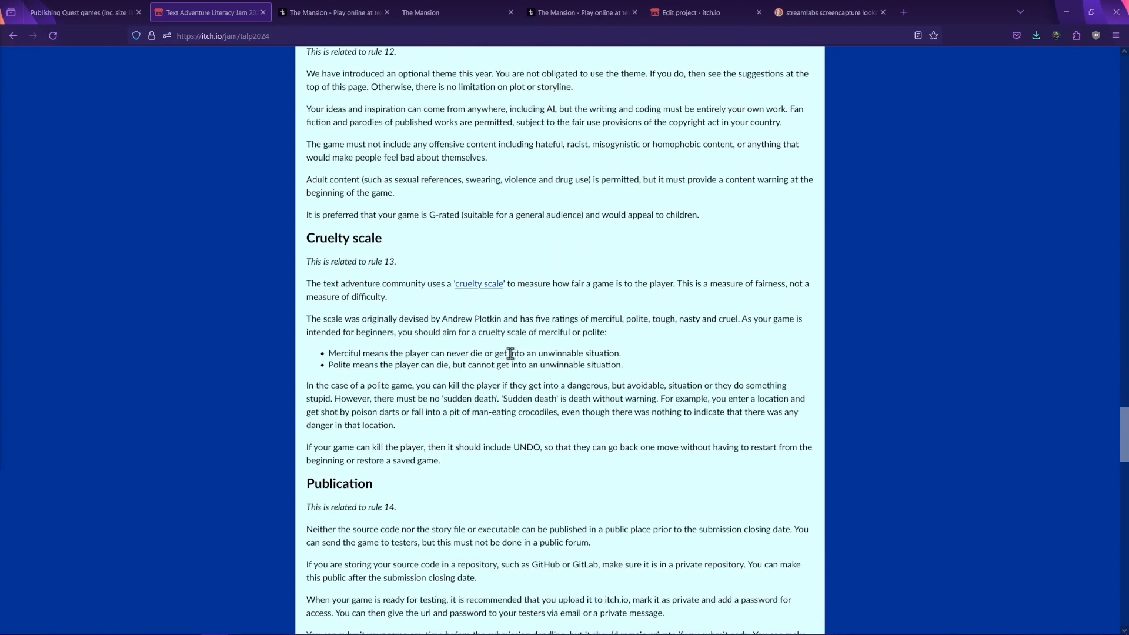
scroll(510, 353, "down", 2)
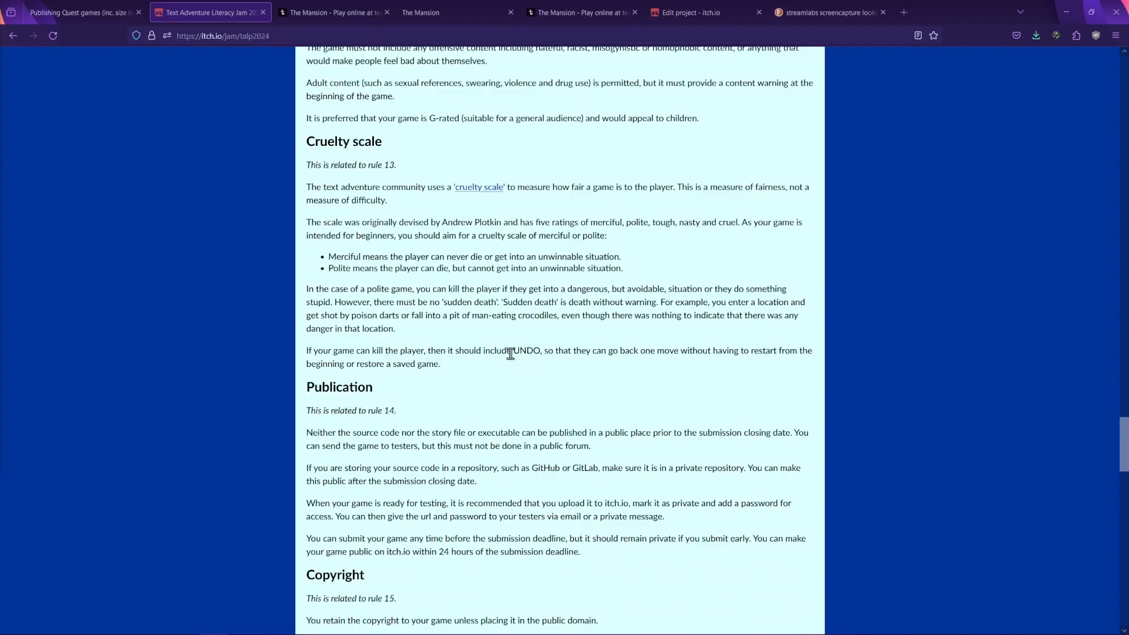
scroll(510, 352, "down", 9)
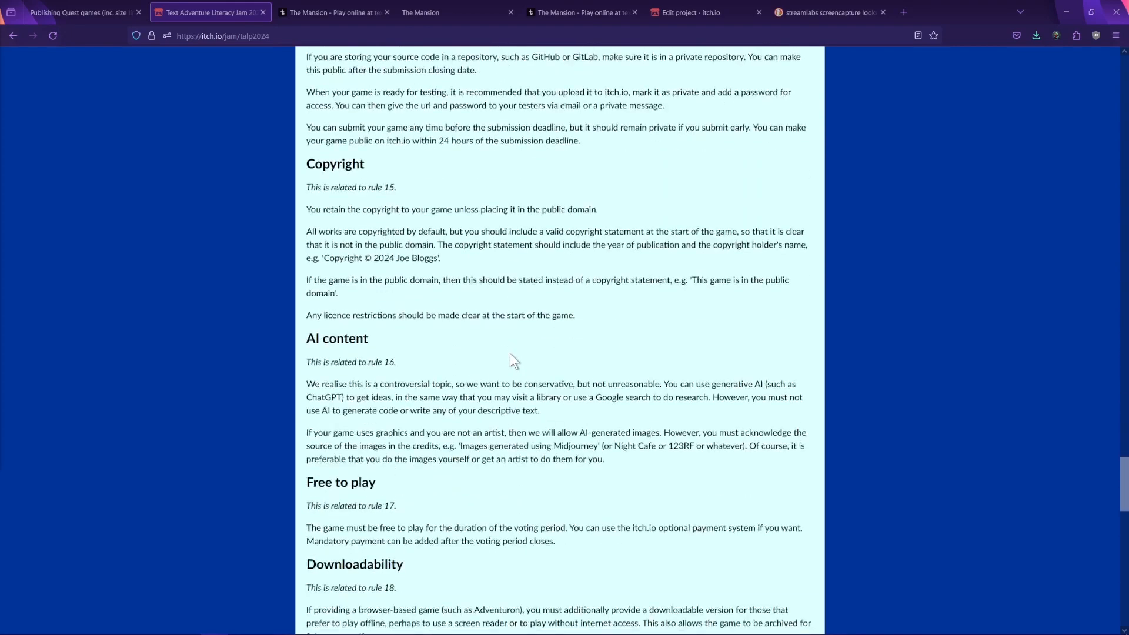
scroll(510, 353, "down", 11)
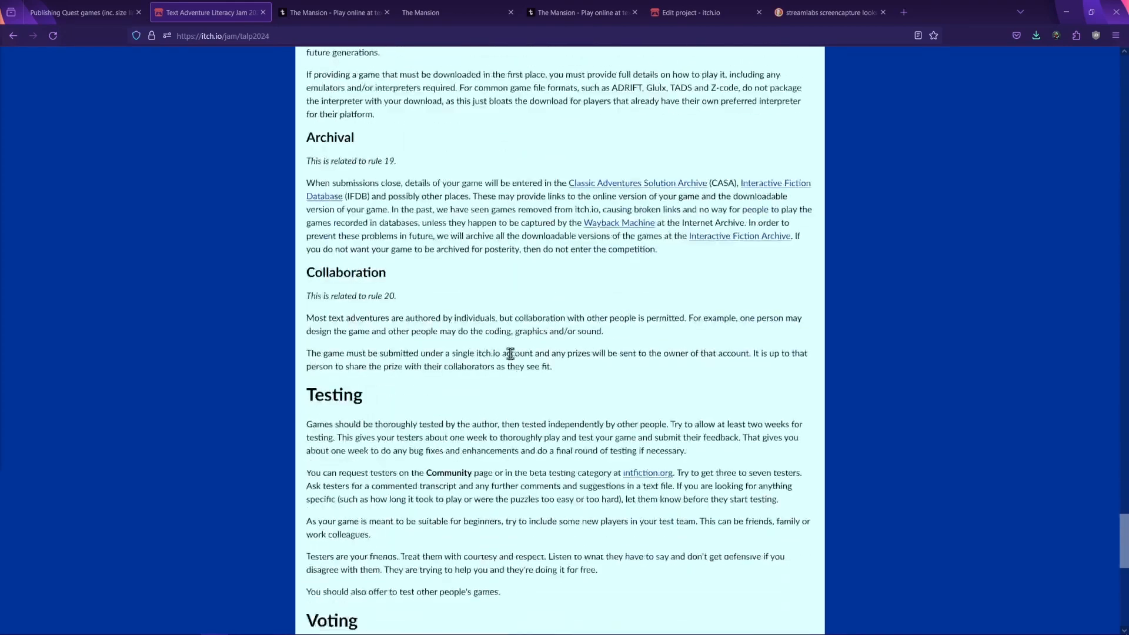
scroll(510, 353, "down", 5)
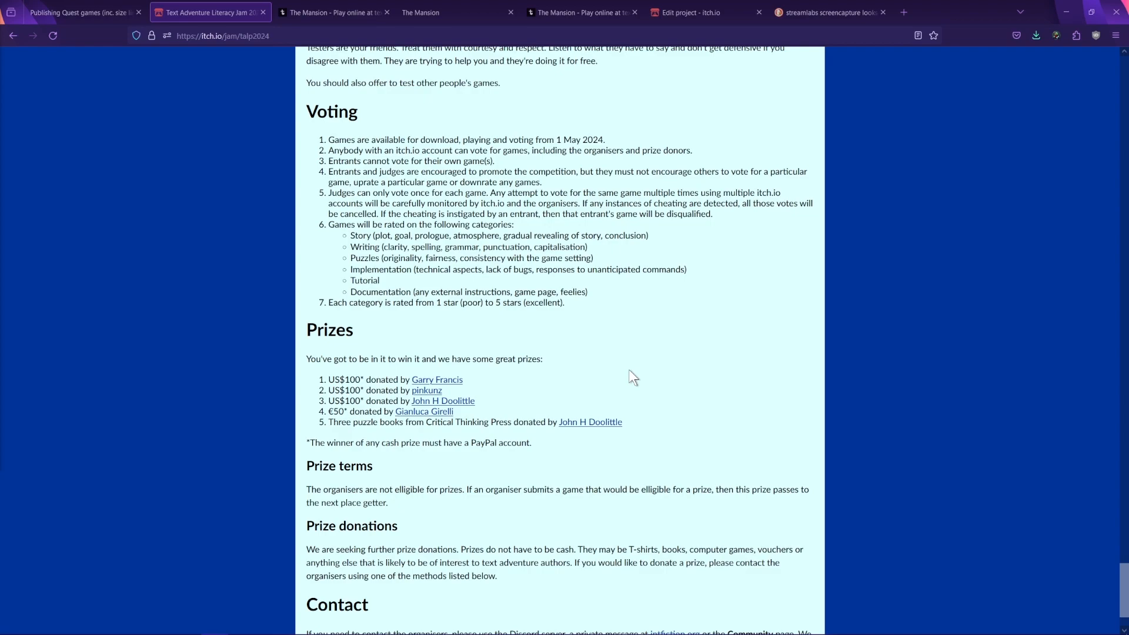
scroll(806, 407, "up", 15)
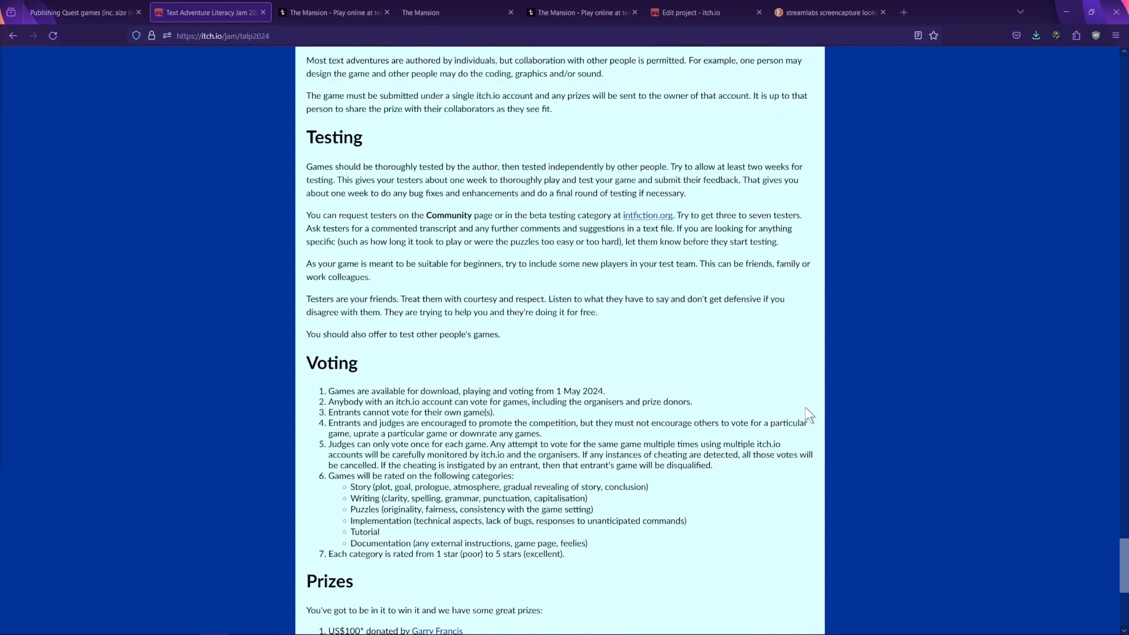
scroll(806, 407, "up", 15)
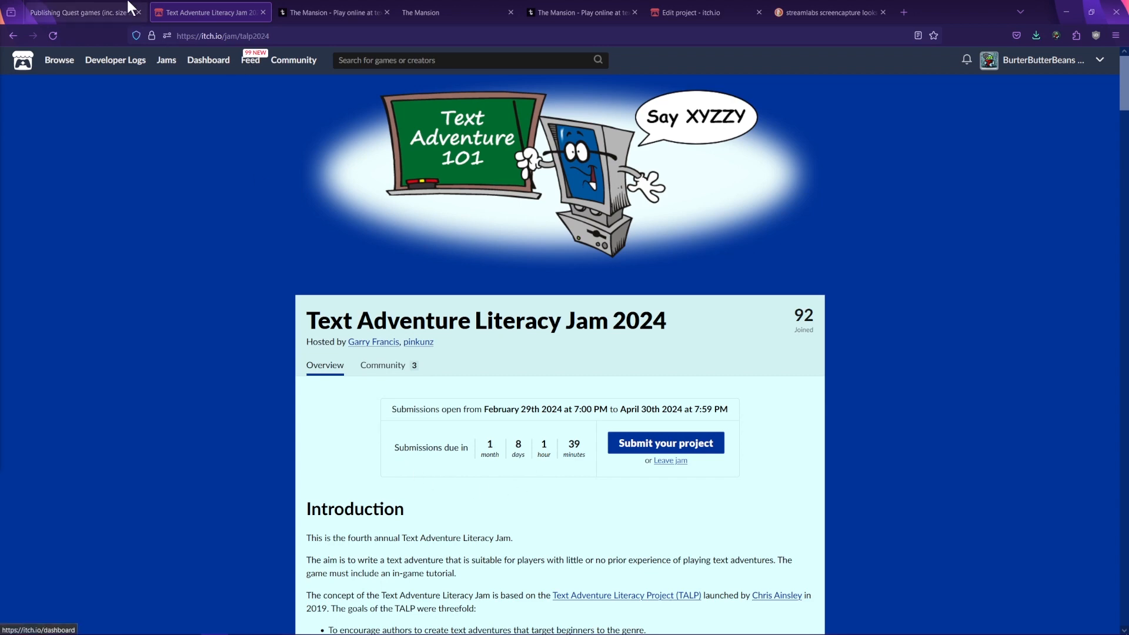
Step: Read the Quest documentation on publishing games and size limitations, and look at the Goldilocks game's interface settings in the Quest editor
left_click(86, 10)
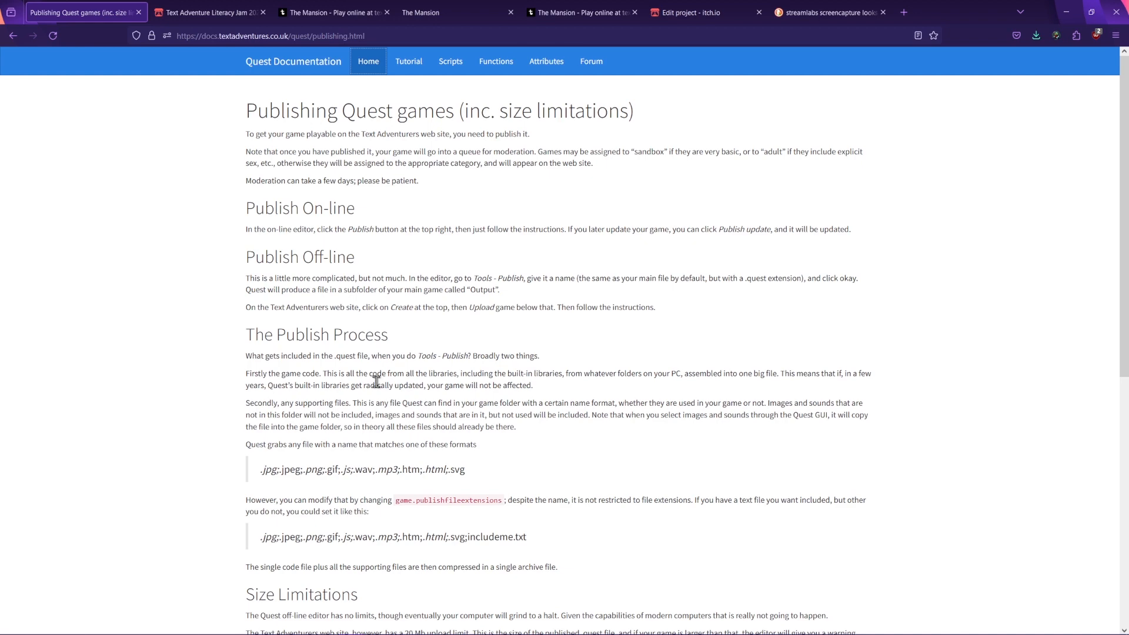
left_click(706, 624)
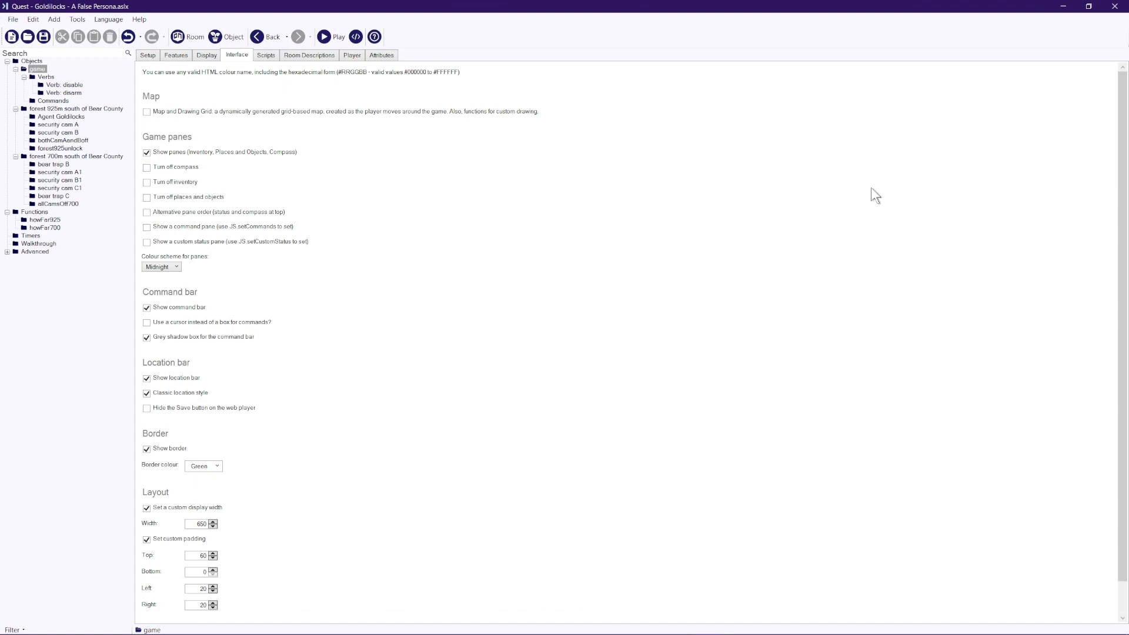
left_click(1064, 7)
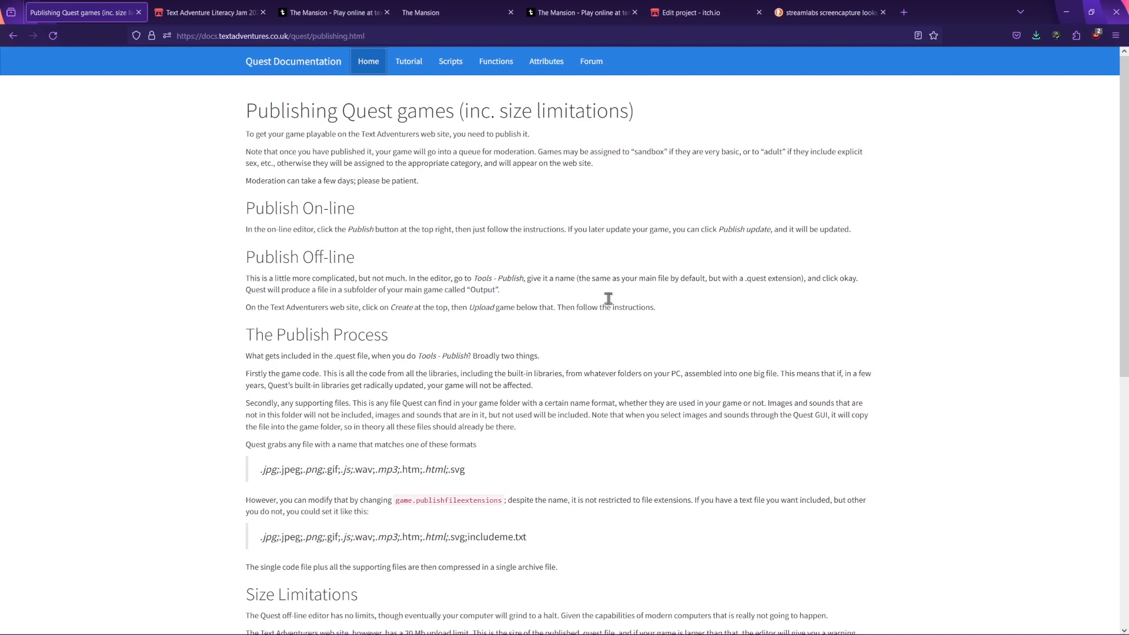
scroll(676, 337, "down", 3)
scroll(673, 334, "up", 3)
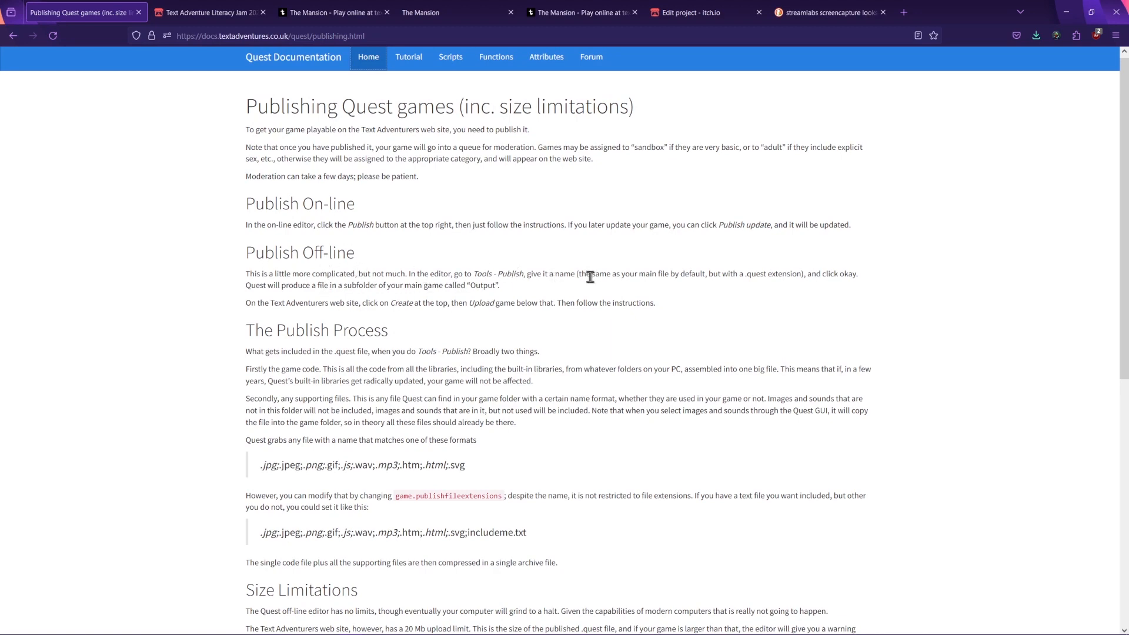
scroll(701, 399, "down", 1)
scroll(701, 399, "down", 1)
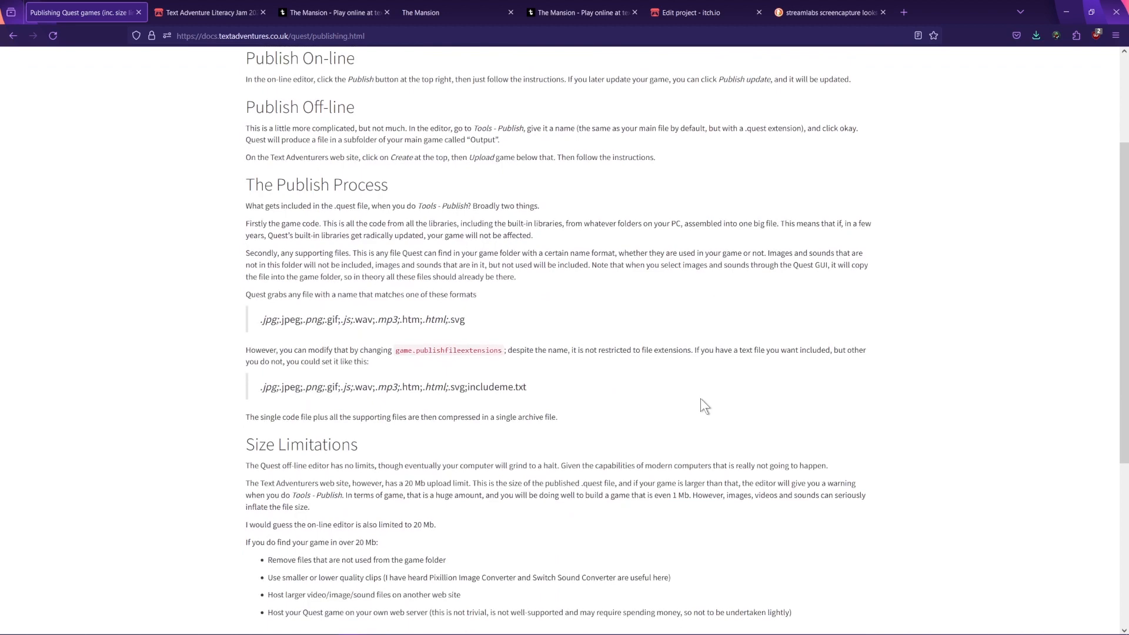
scroll(701, 399, "up", 2)
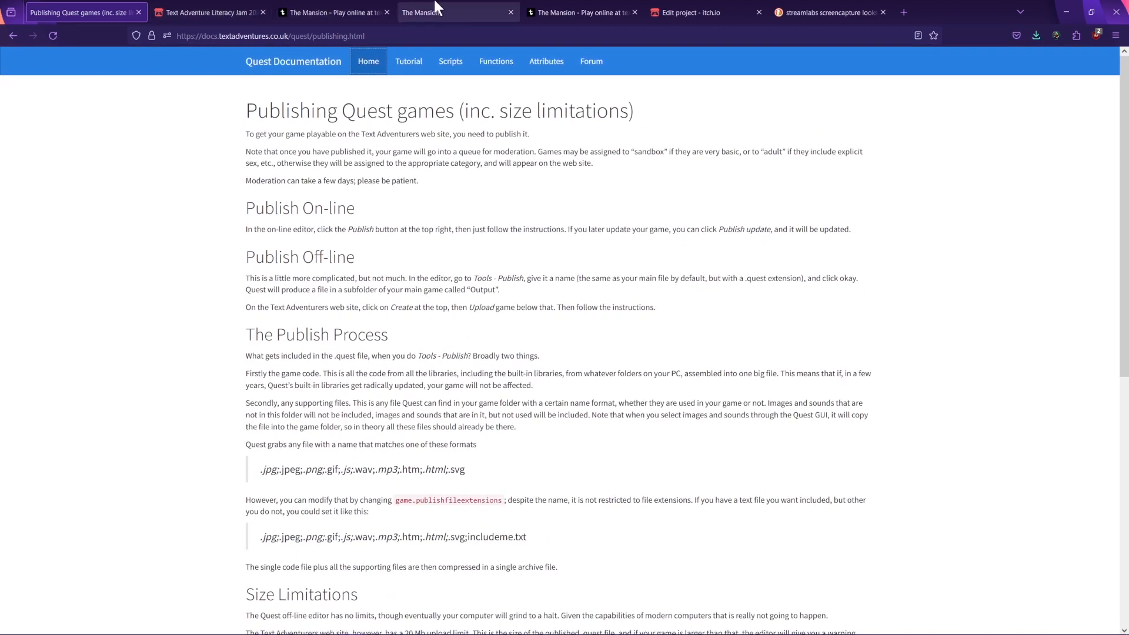
Step: Open the game page of The Mansion from the Classic Games on the textadventures.co.uk home page
left_click(309, 8)
left_click(424, 65)
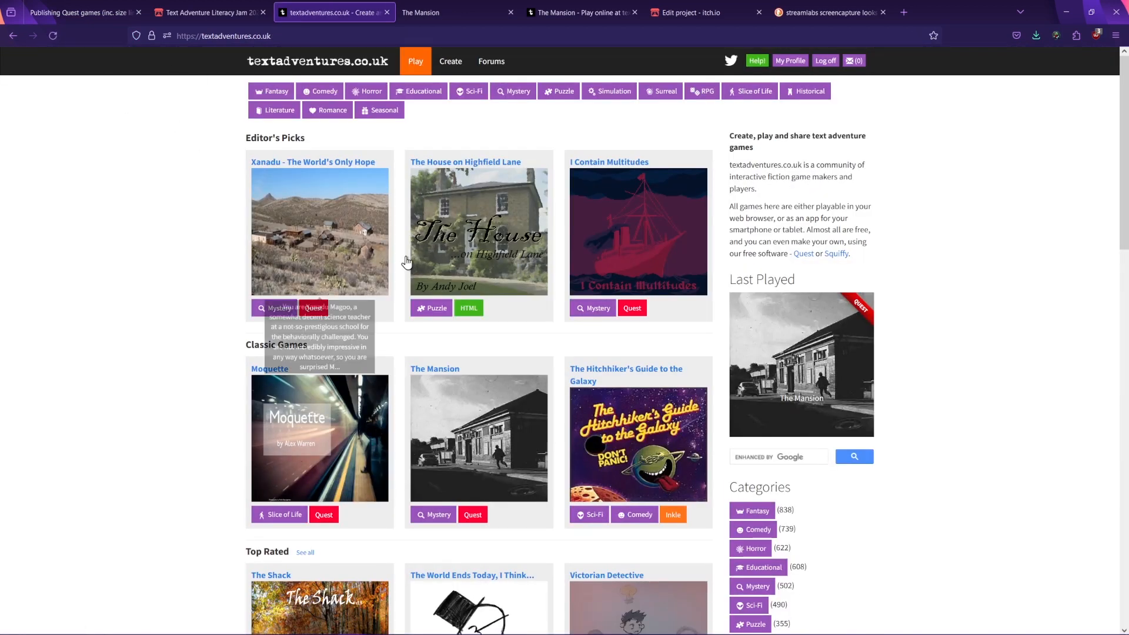
left_click(464, 444)
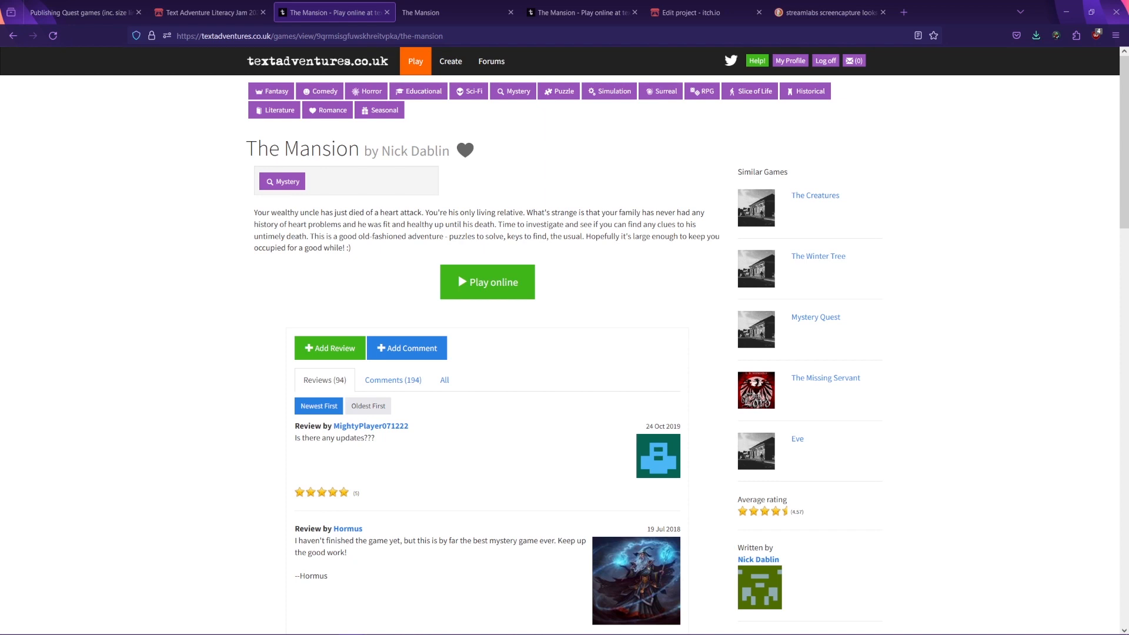
Step: Switch to Notepad++ with the testQuestTextAdventures.html file that embeds the web game
mouse_move(771, 632)
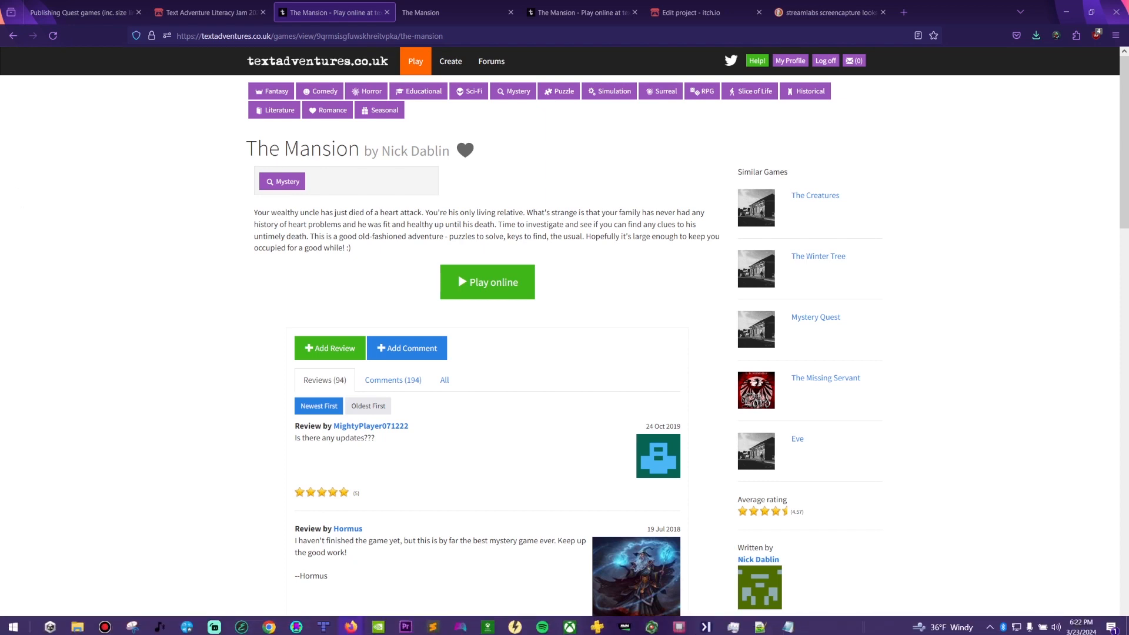
left_click(767, 630)
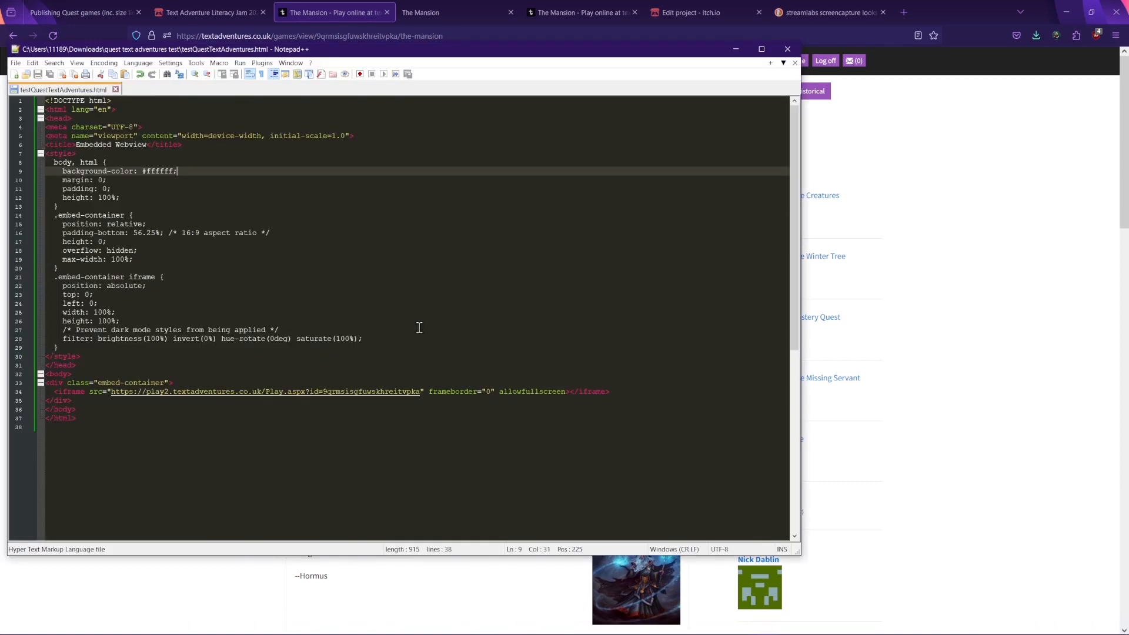
Step: Start a new file, pick Hyper Text Markup Language as its save type, and discard the file without saving
left_click(32, 63)
left_click(15, 63)
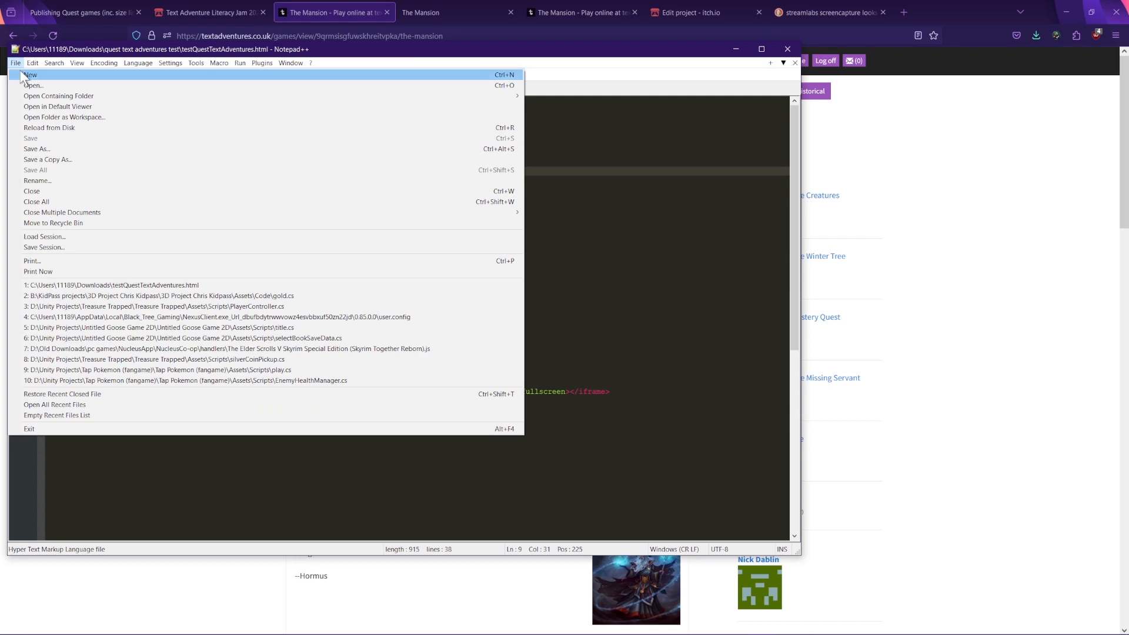
left_click(26, 75)
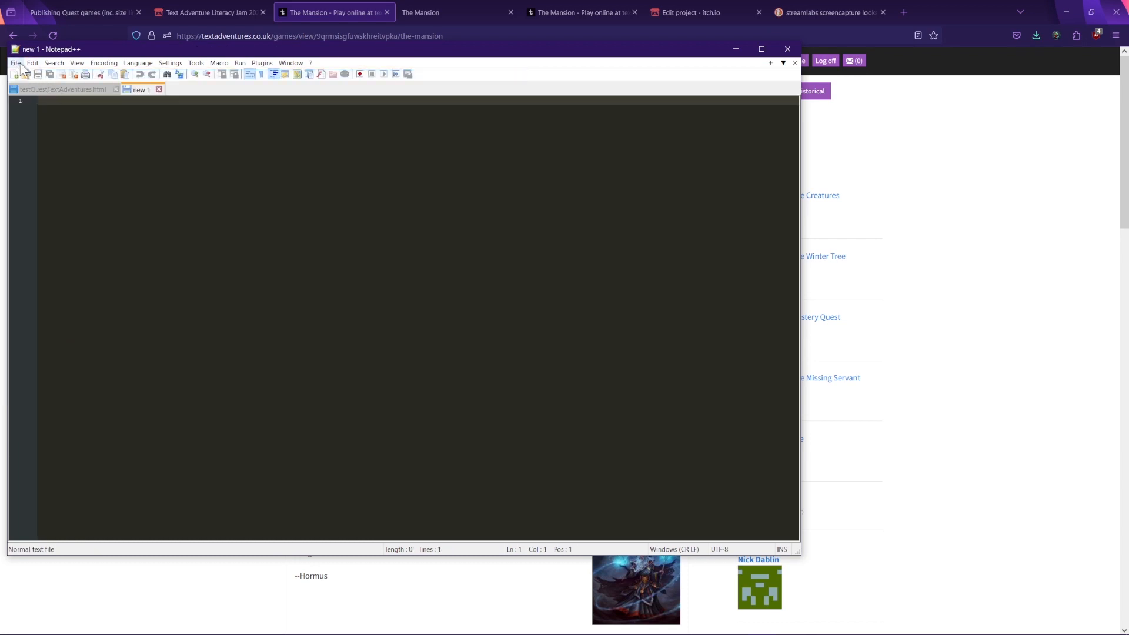
left_click(15, 63)
left_click(62, 147)
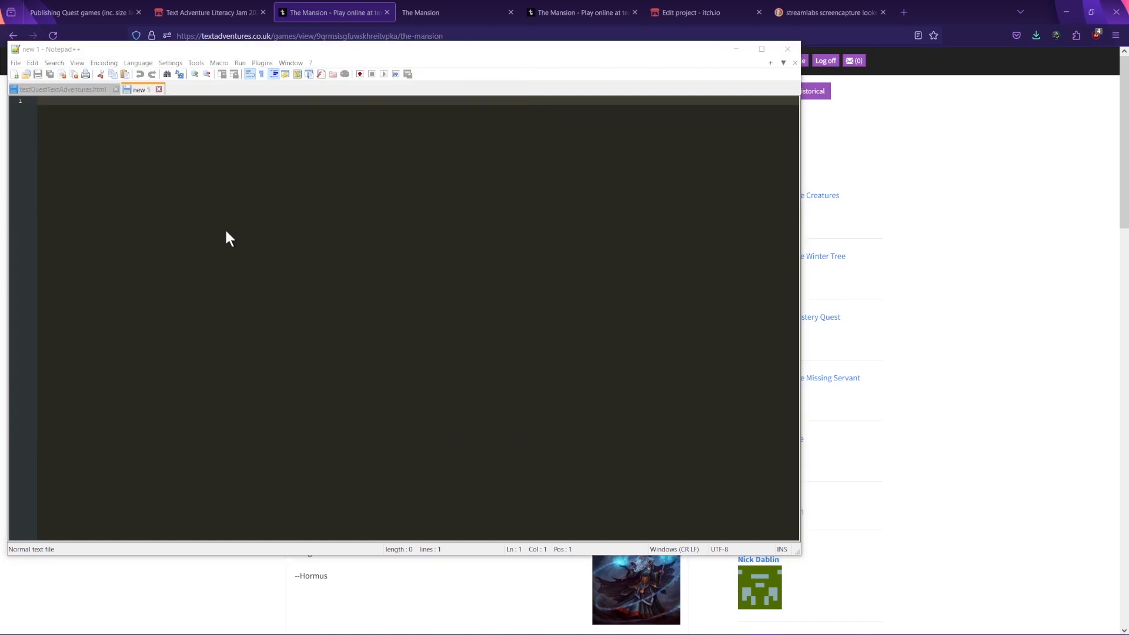
left_click(113, 341)
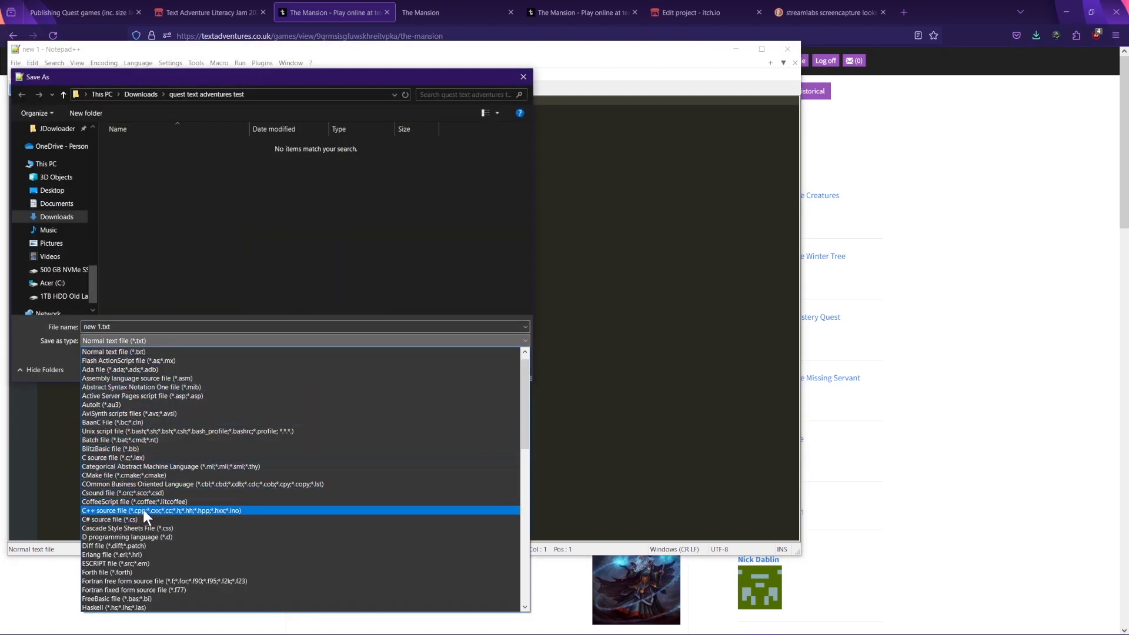
key("h")
key("h")
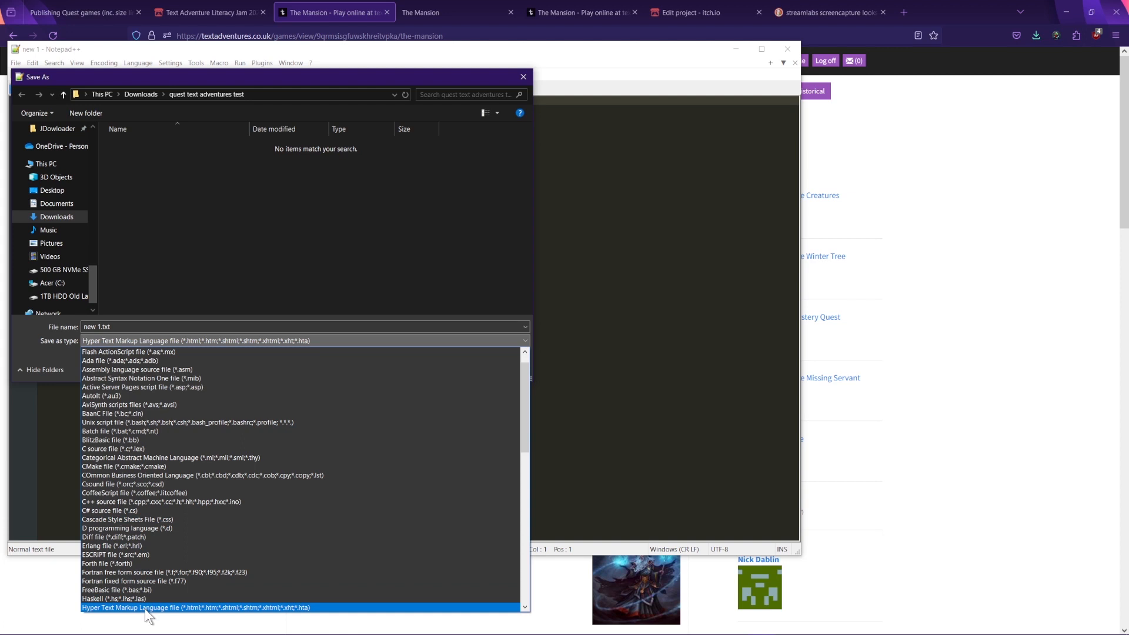
left_click(285, 210)
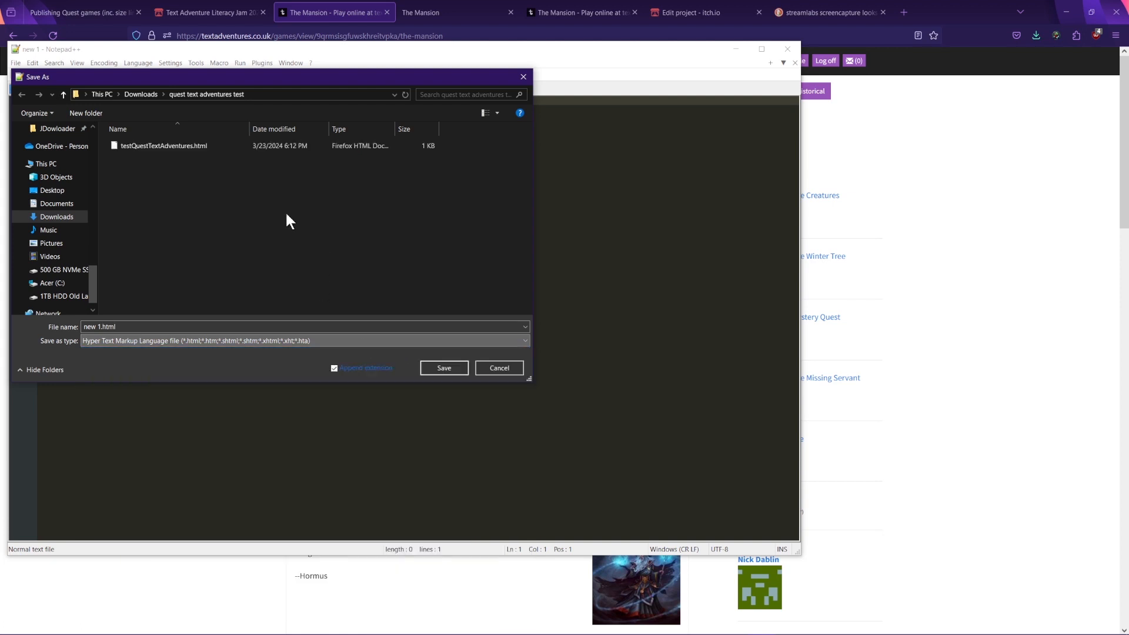
left_click(502, 368)
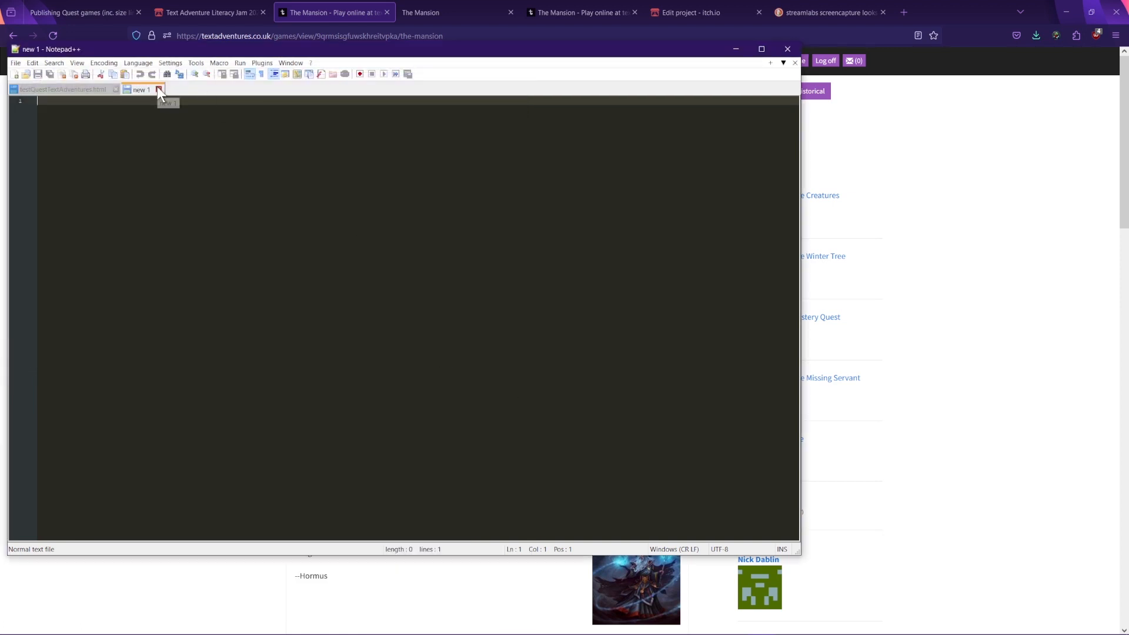
left_click(159, 89)
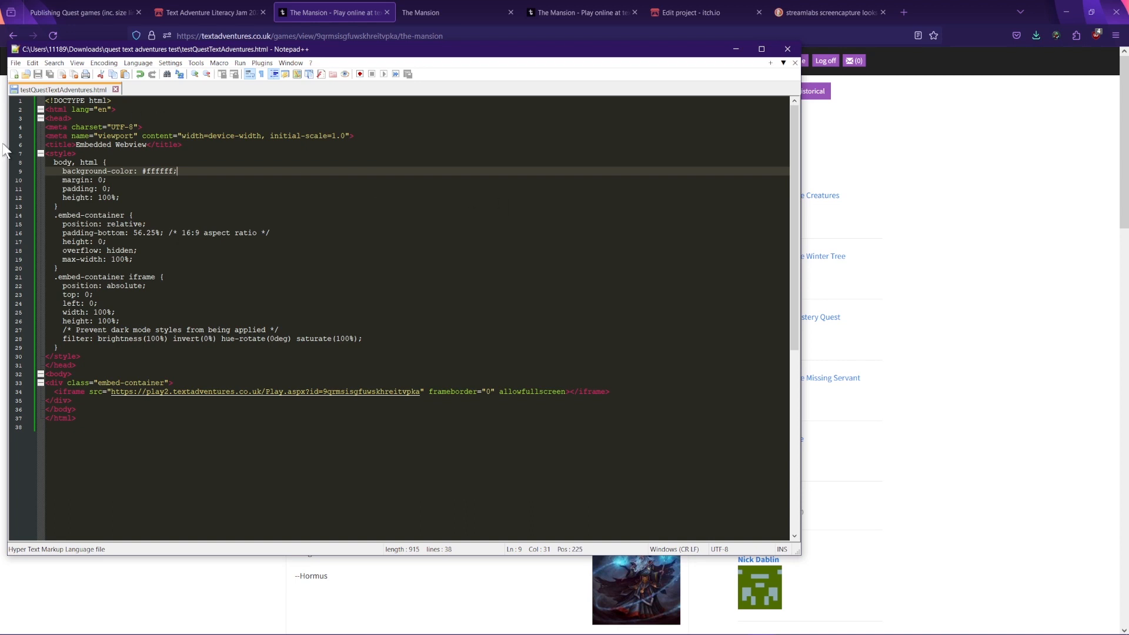
Step: Examine the HTML file's opening code, from the doctype and meta tags through the title to the body background-color style
left_click_drag(113, 101, 18, 101)
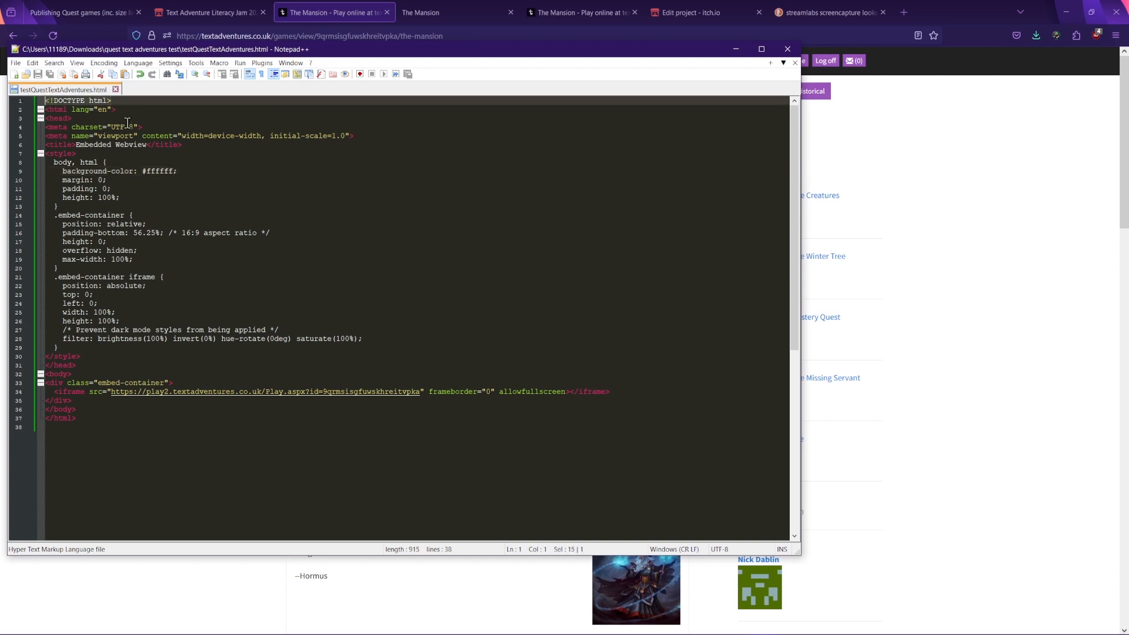
left_click_drag(133, 109, 40, 110)
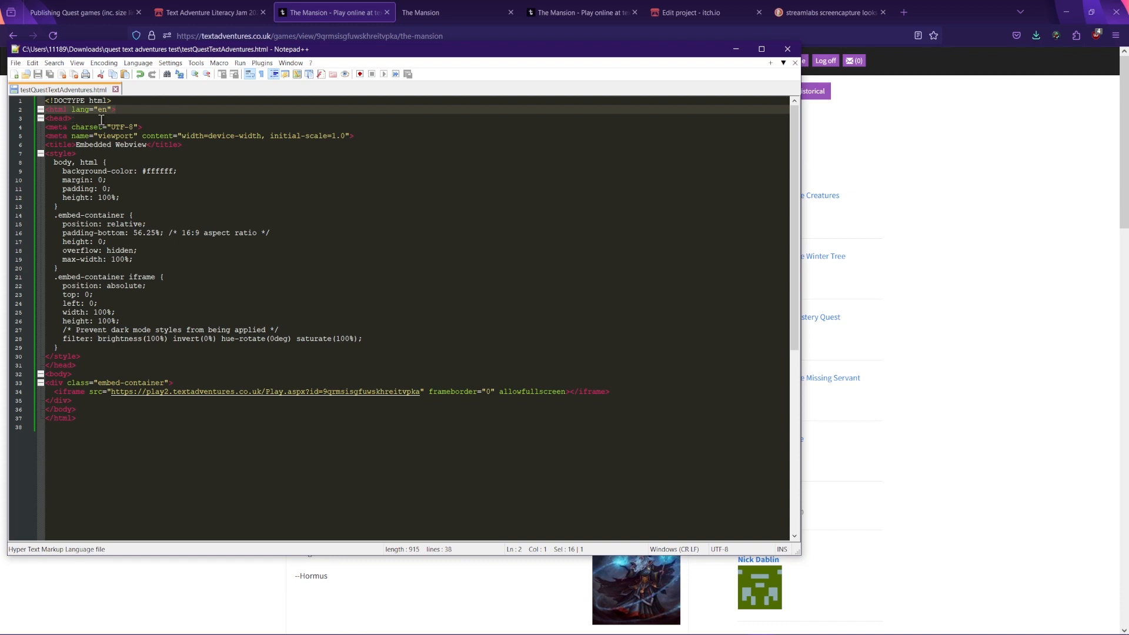
left_click_drag(158, 127, 26, 124)
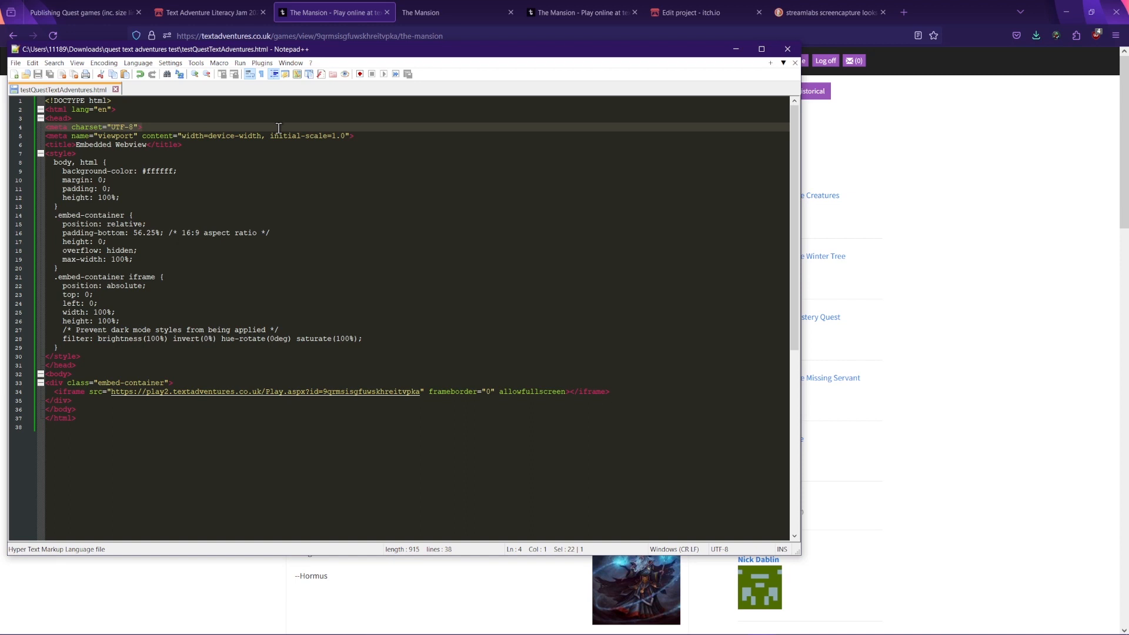
left_click_drag(374, 137, 36, 136)
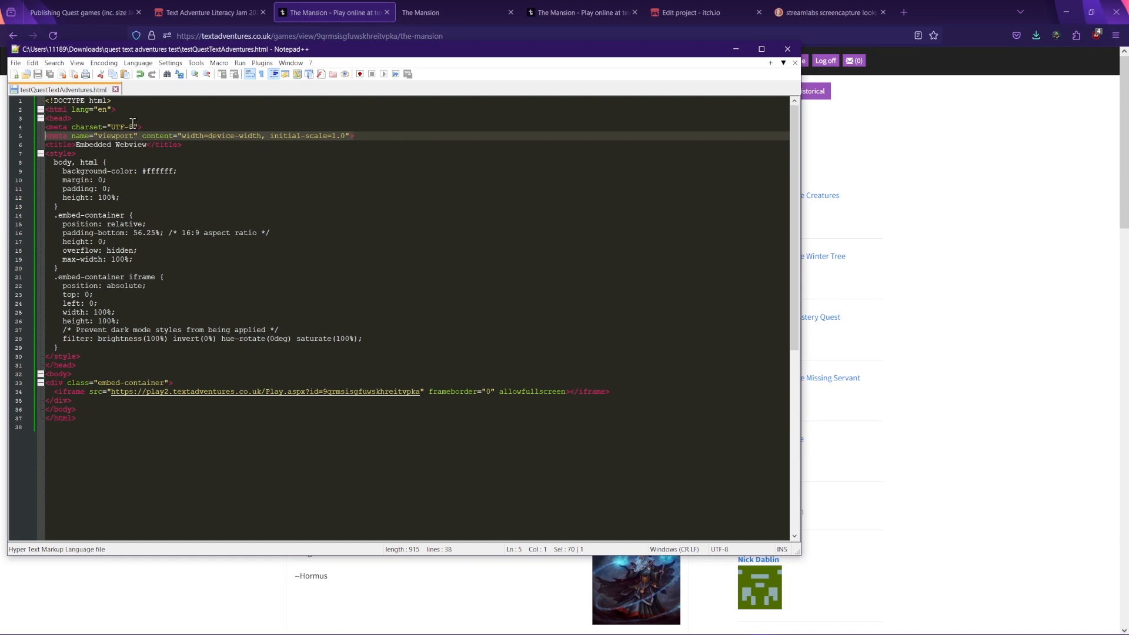
left_click_drag(76, 144, 148, 145)
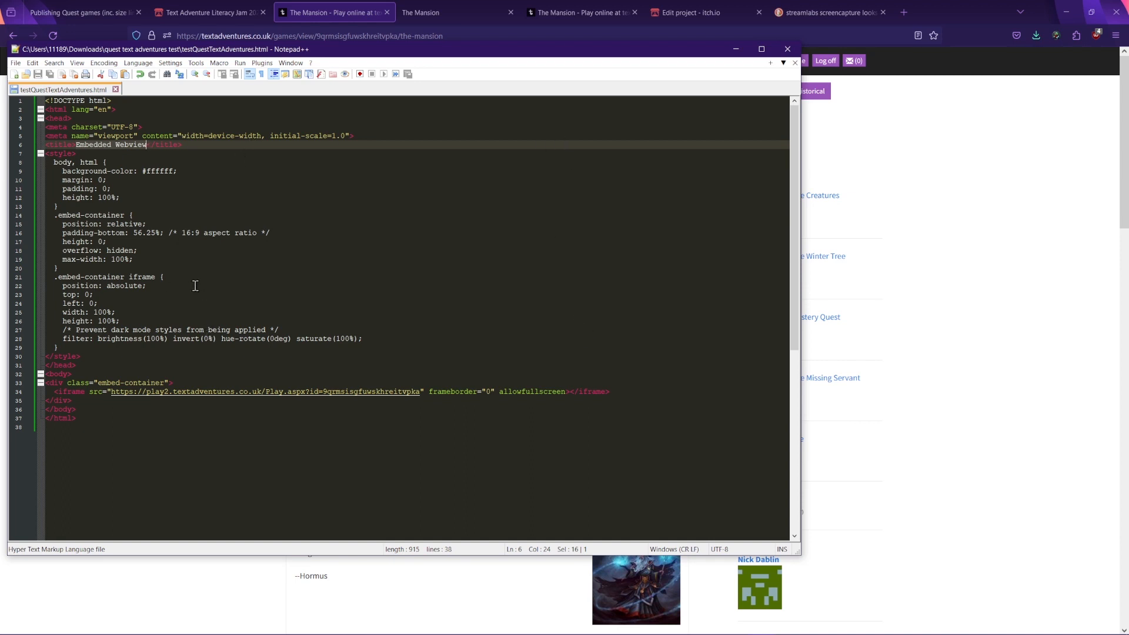
left_click_drag(120, 163, 48, 157)
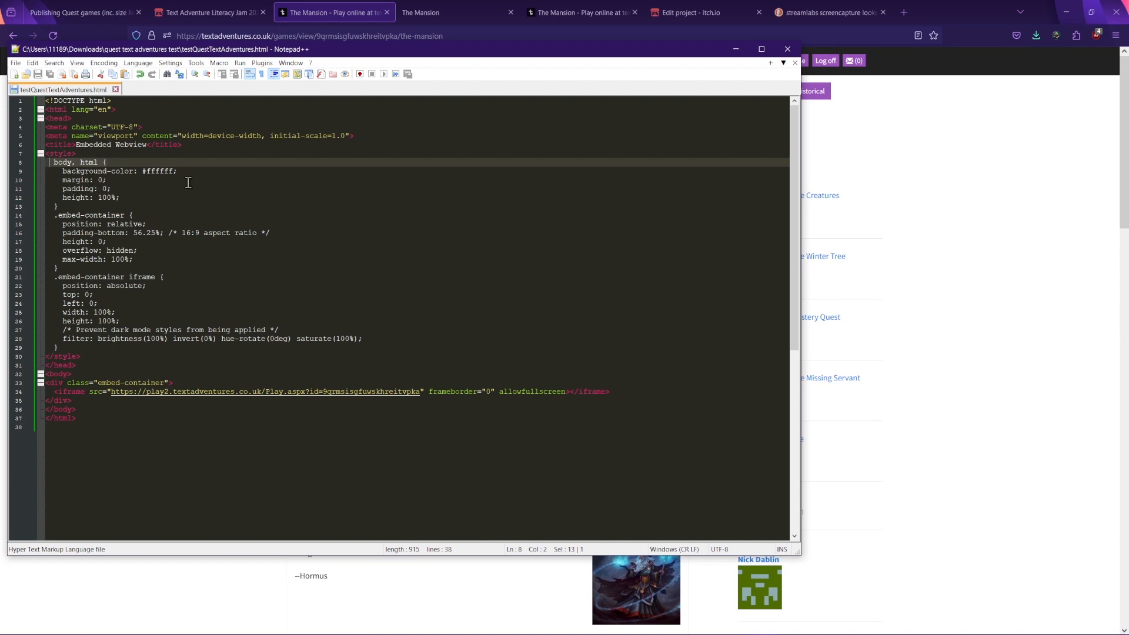
left_click_drag(187, 171, 62, 171)
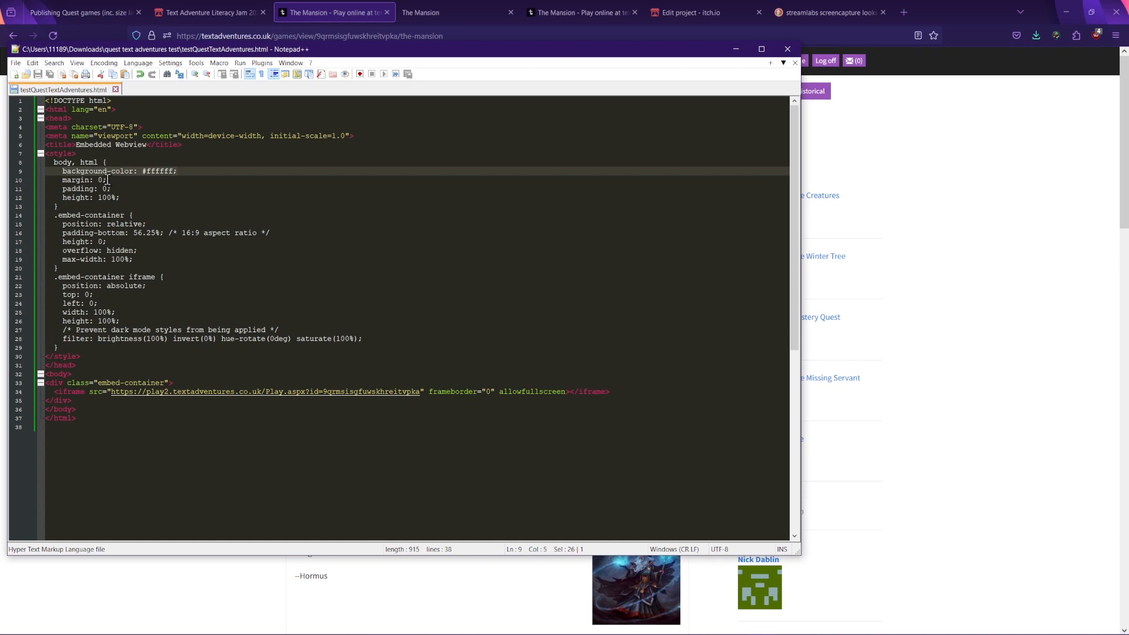
left_click_drag(147, 172, 173, 171)
Step: Examine the embed-container and iframe style rules and the div that holds the embedded iframe
left_click_drag(79, 269, 51, 216)
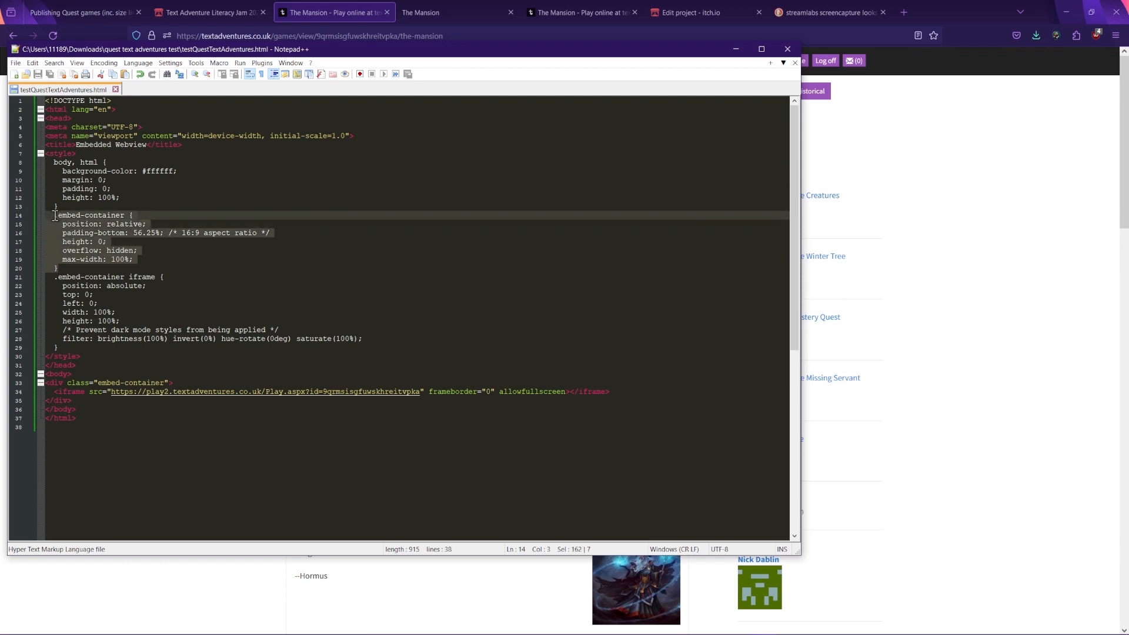
left_click_drag(133, 233, 170, 233)
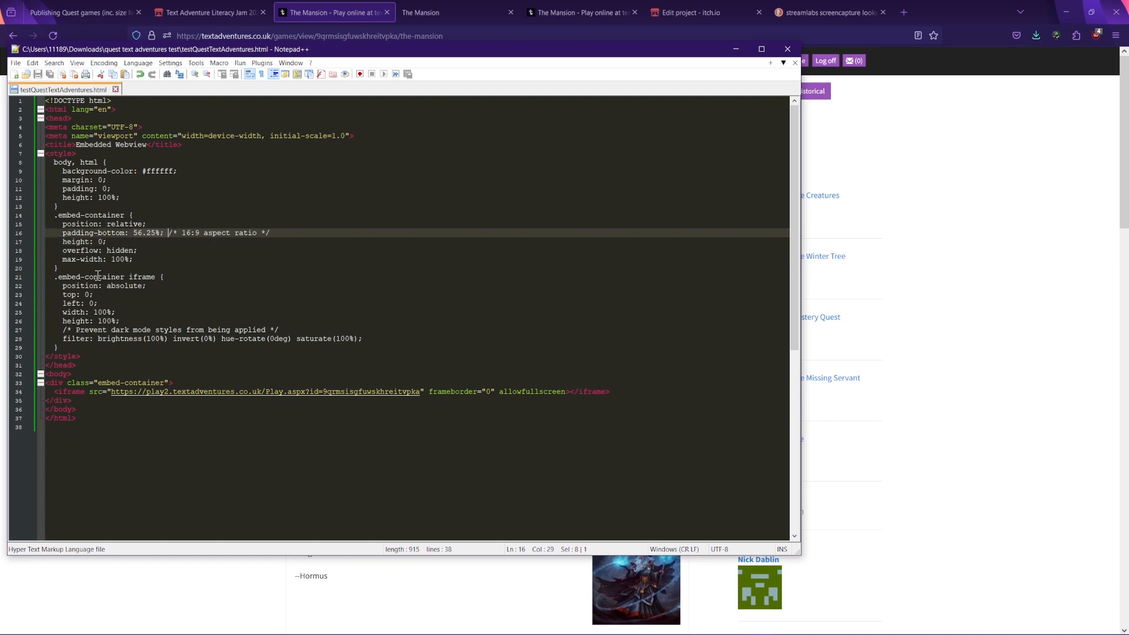
left_click(69, 345)
left_click_drag(69, 346, 54, 276)
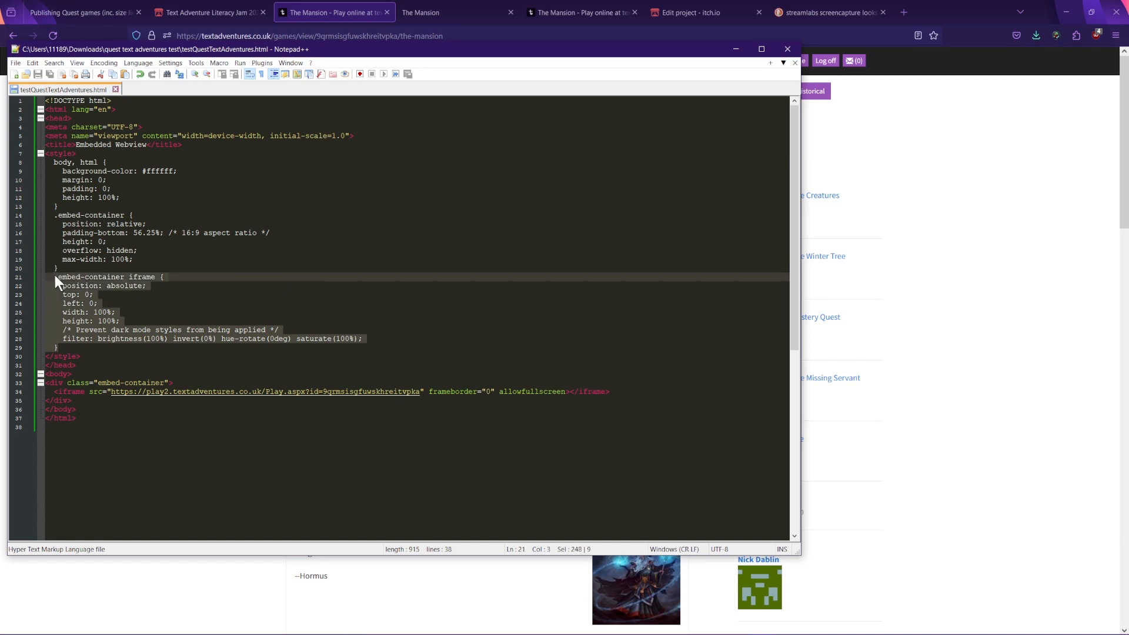
left_click_drag(88, 268, 59, 215)
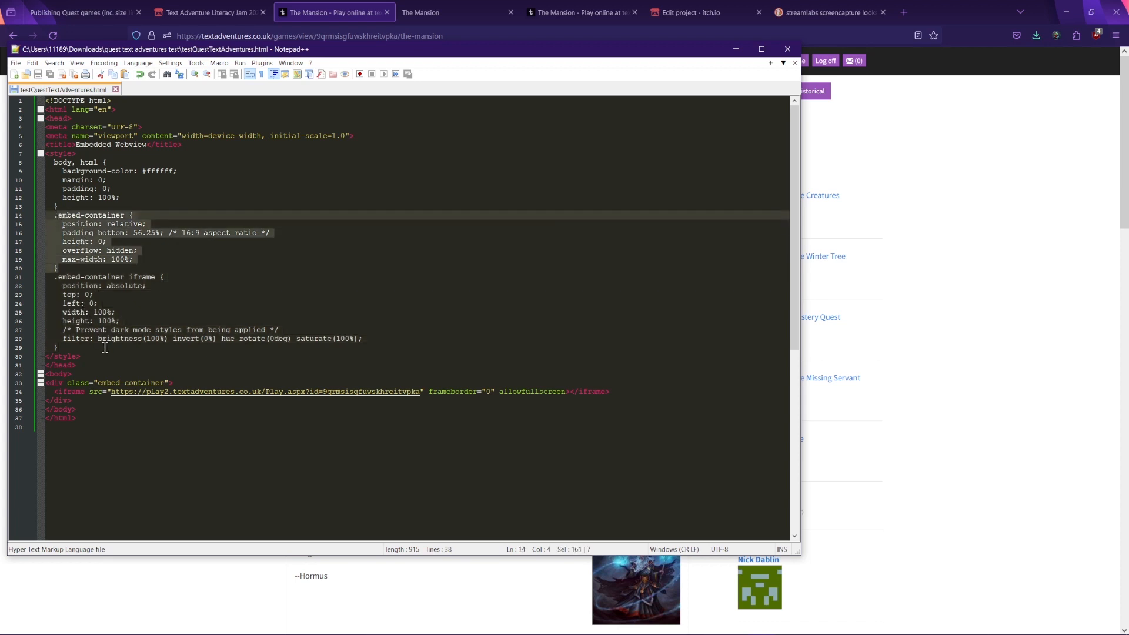
left_click_drag(82, 401, 40, 386)
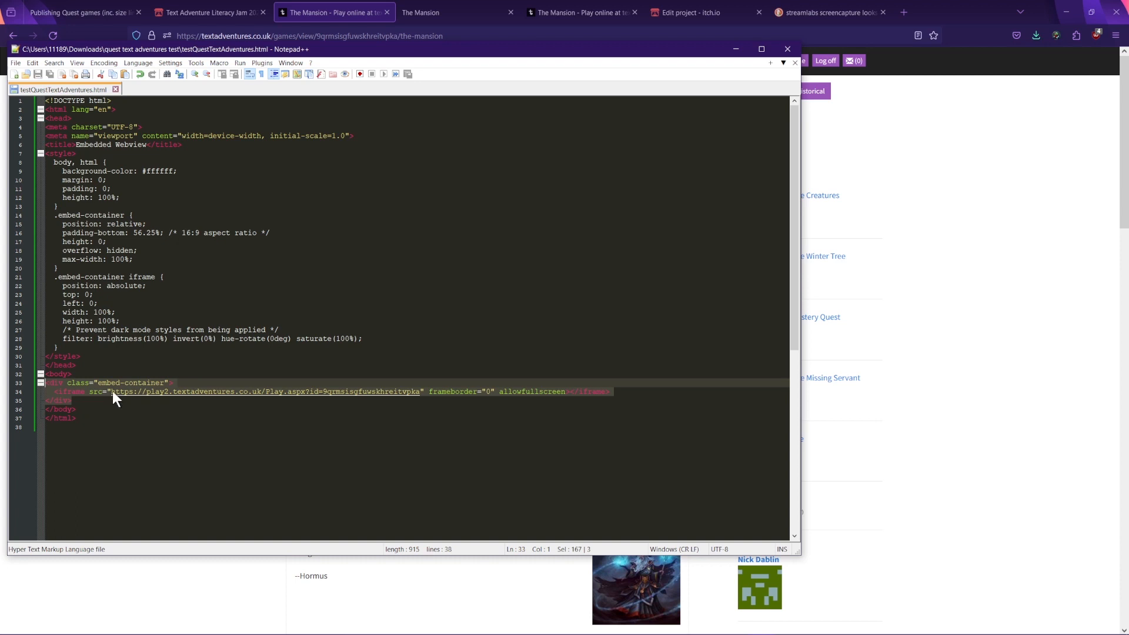
Step: Undo the last edit to the background-color line of the body style
left_click(130, 391)
key("ctrl+z")
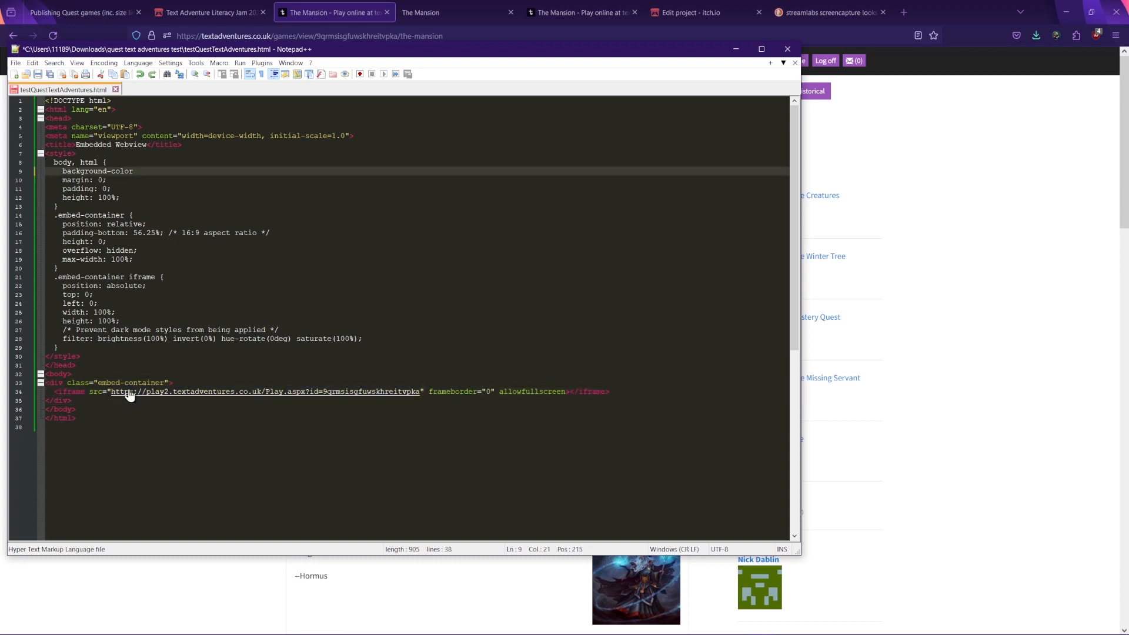
Step: Examine the iframe line and its src address pointing to the game's play page on textadventures.co.uk
left_click_drag(126, 402, 428, 392)
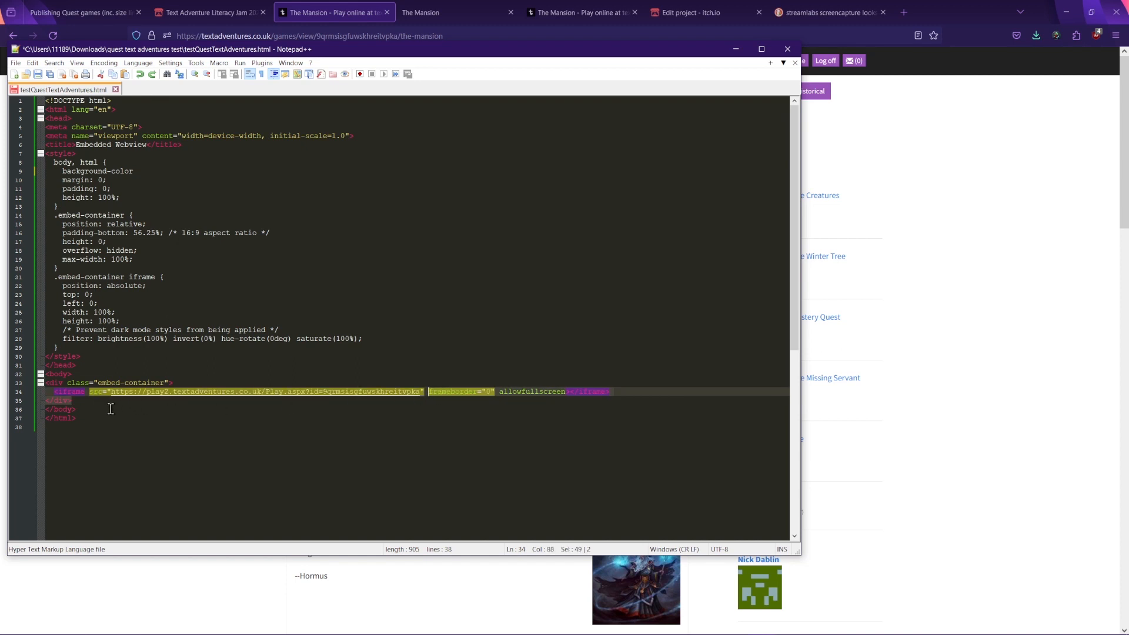
left_click(233, 419)
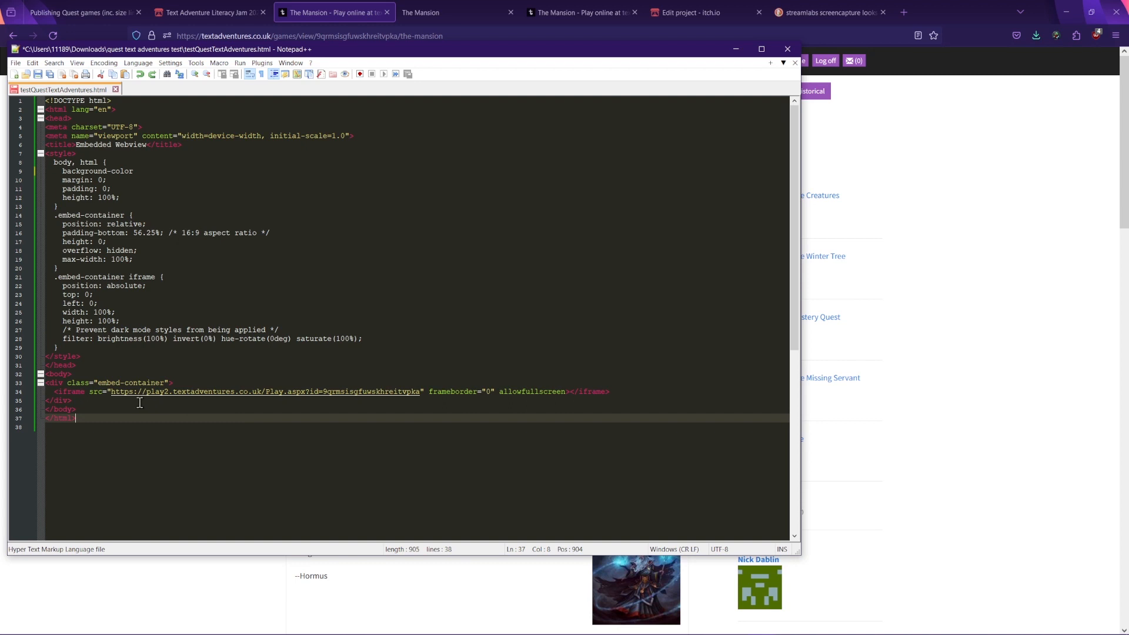
left_click(423, 392)
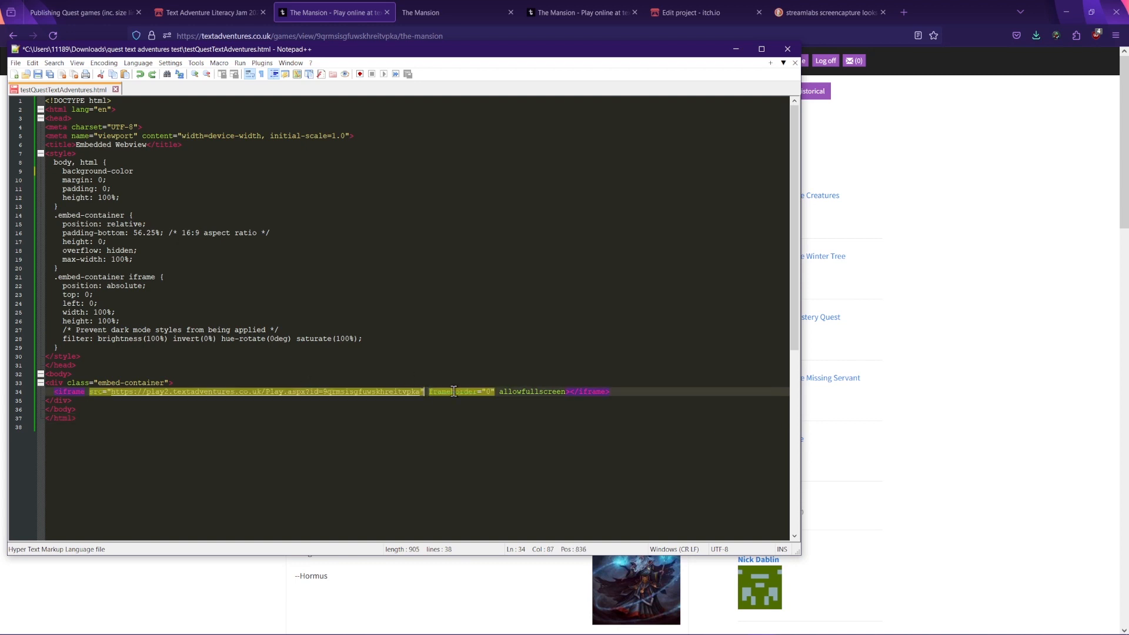
key("ctrl+shift+Left")
key("ctrl+shift+Left")
key("ctrl+shift+Left")
key("ctrl+shift+Left")
left_click(466, 425)
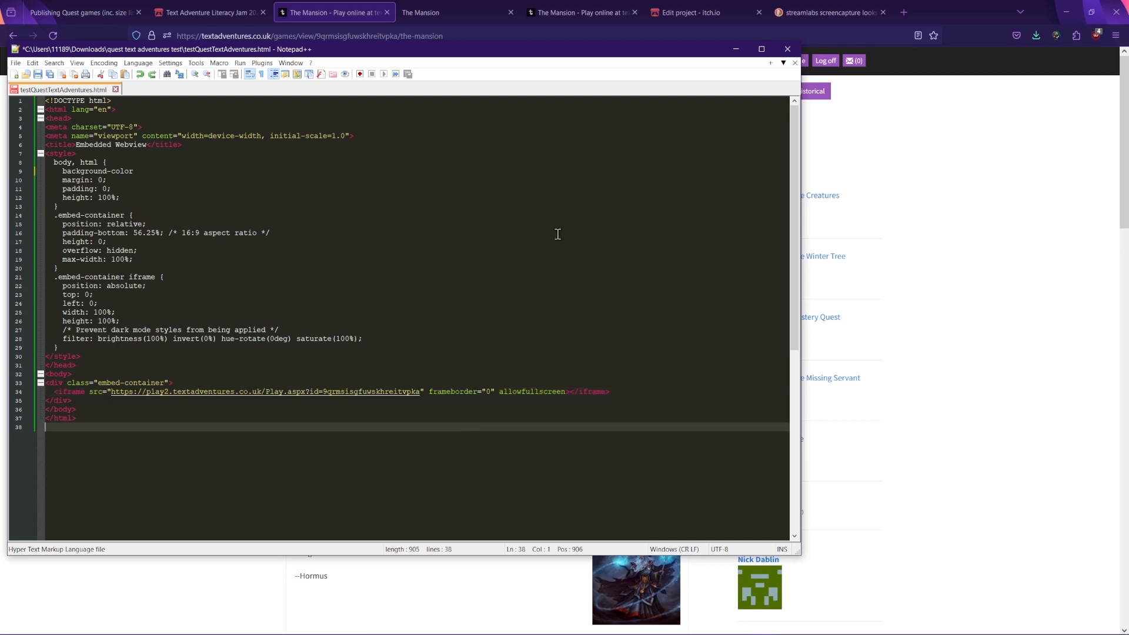
Step: Save the HTML file and upload testQuestTextAdventures.html to the itch.io project as a file played in the browser
key("ctrl+s")
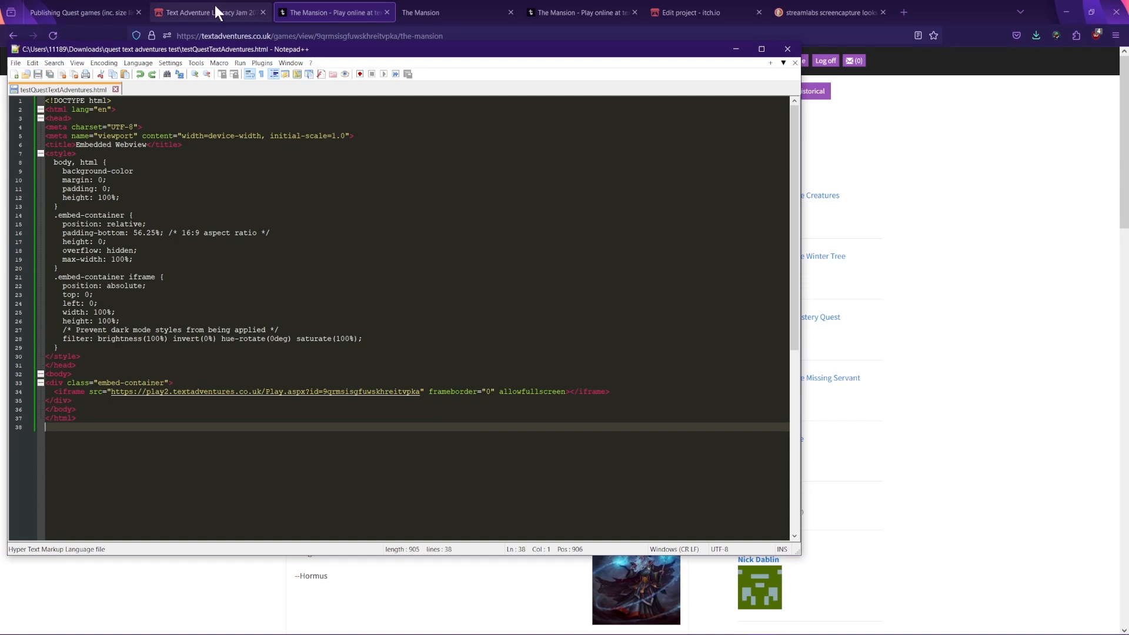
left_click(688, 13)
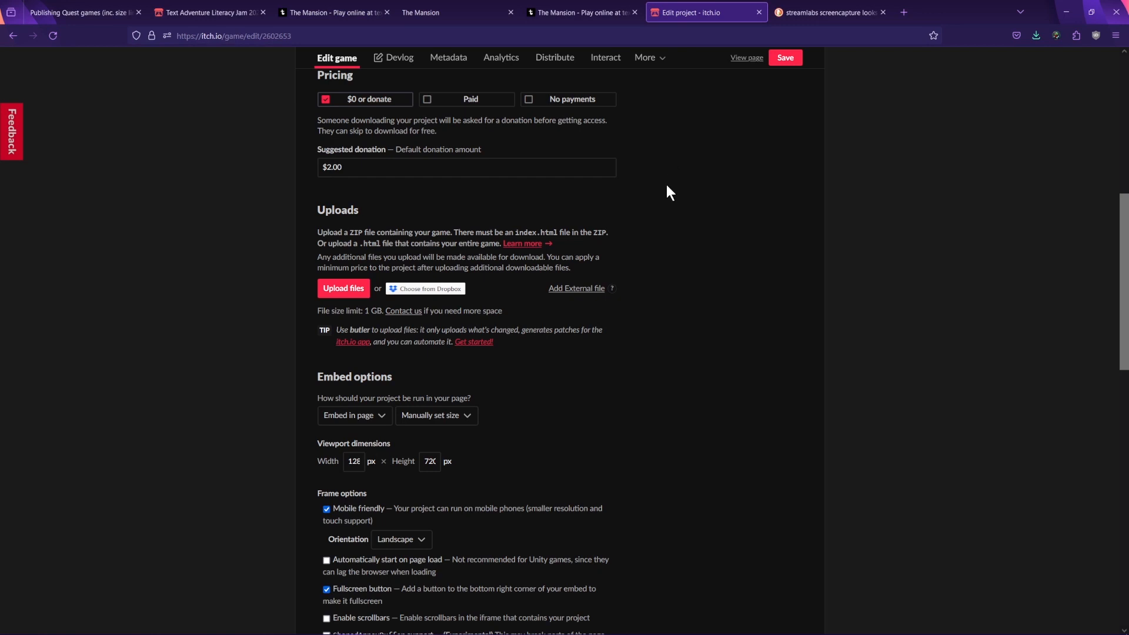
scroll(751, 312, "up", 1)
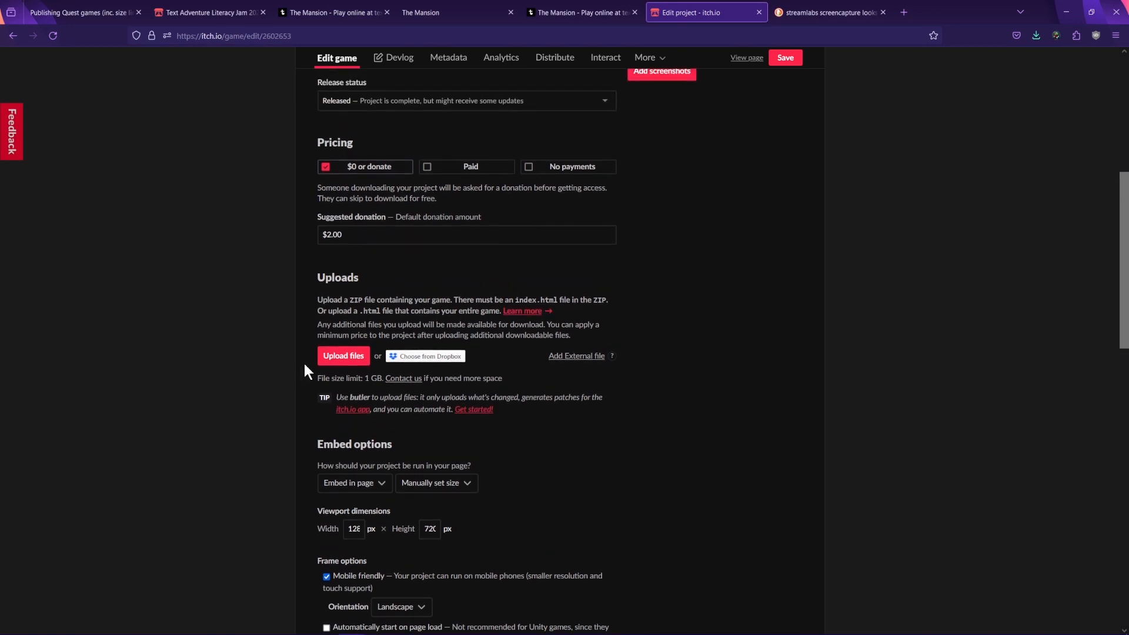
left_click(332, 356)
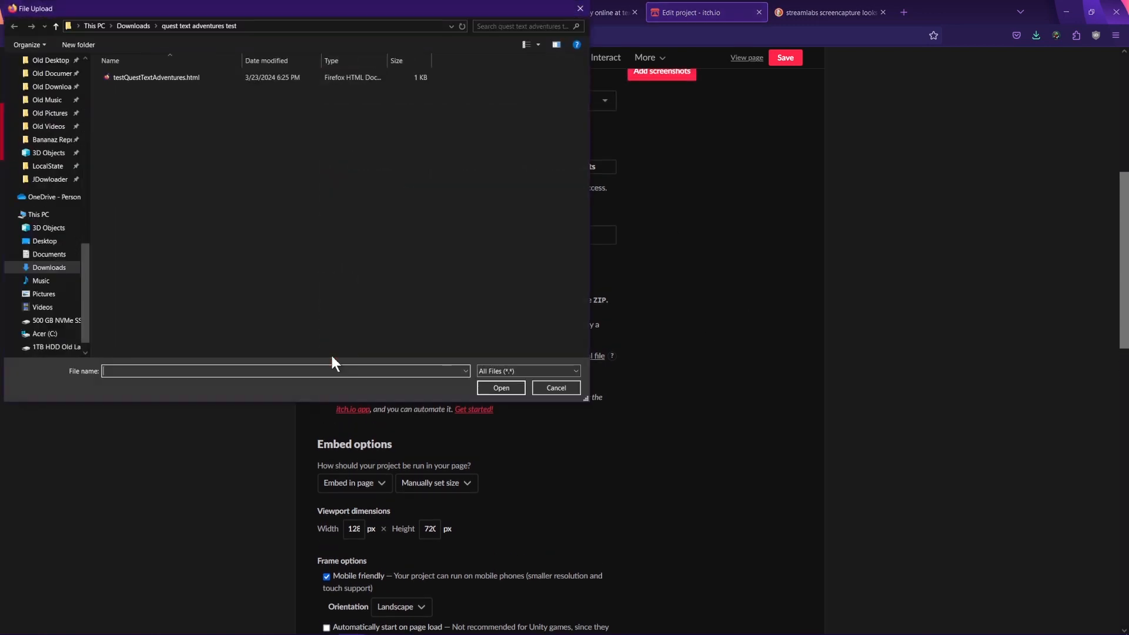
double_click(171, 75)
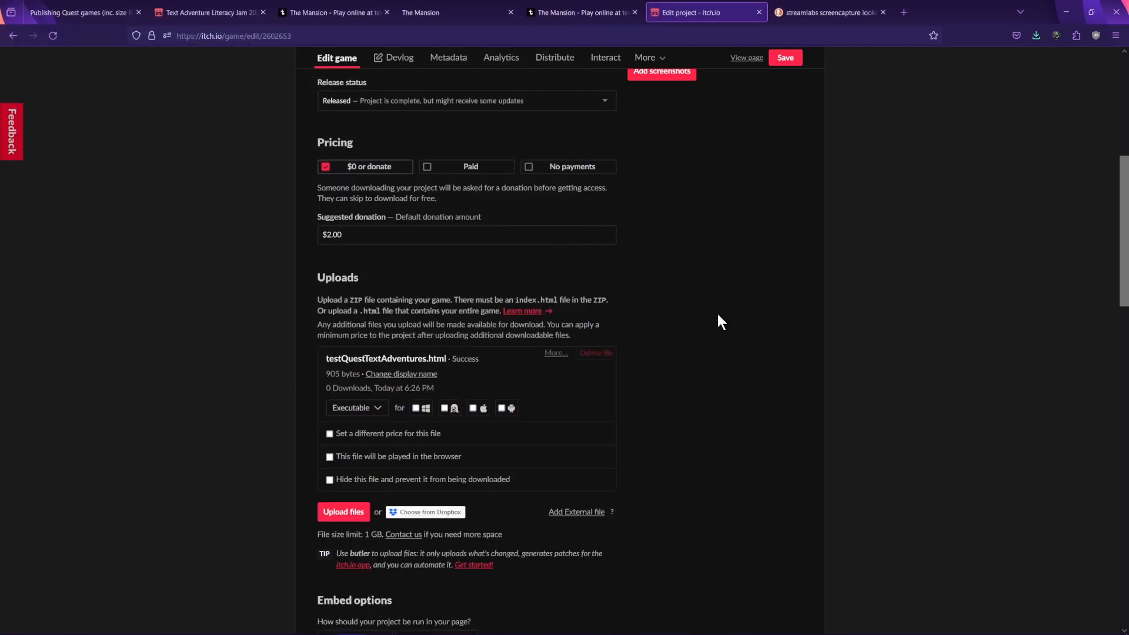
left_click(329, 457)
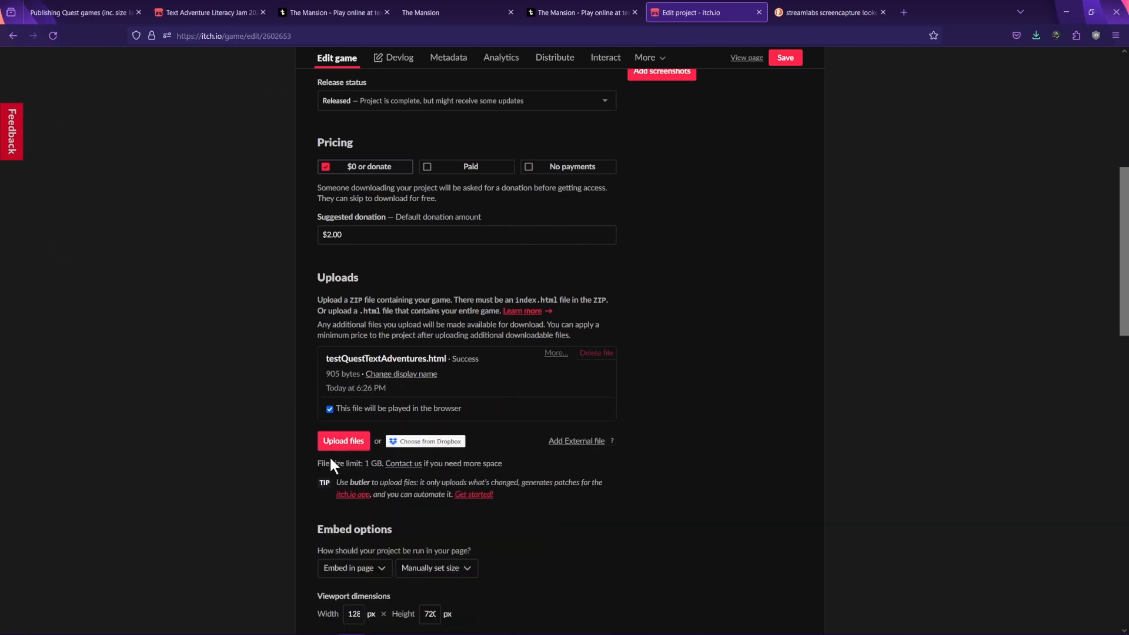
Step: Compare the aspect ratio in the HTML code with the itch.io project's viewport dimensions and frame options
scroll(700, 435, "down", 3)
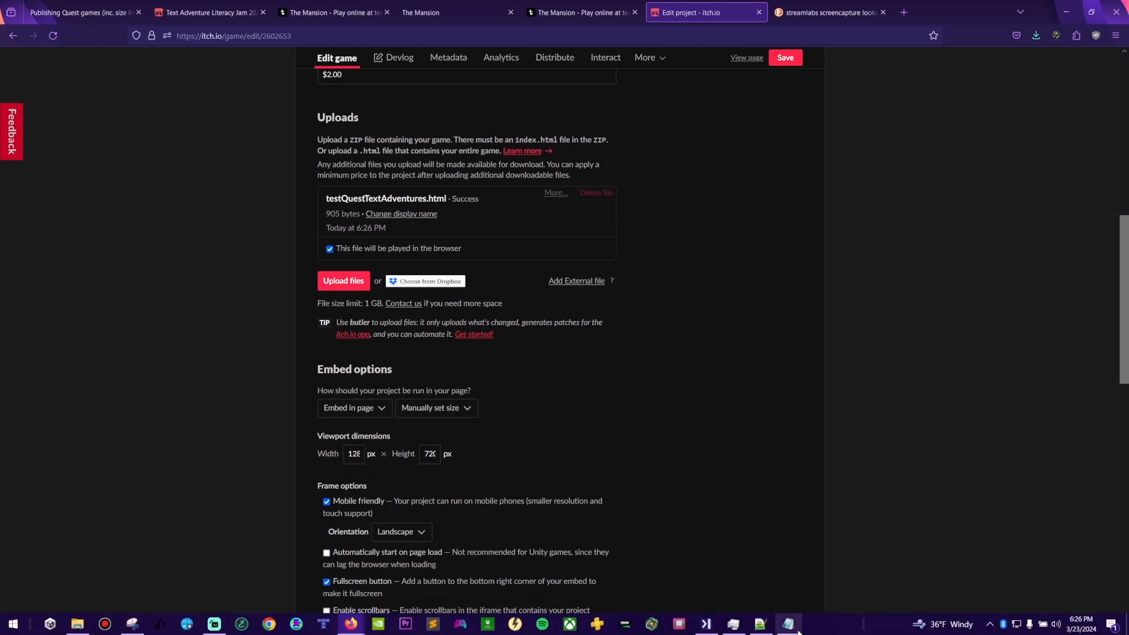
left_click(761, 624)
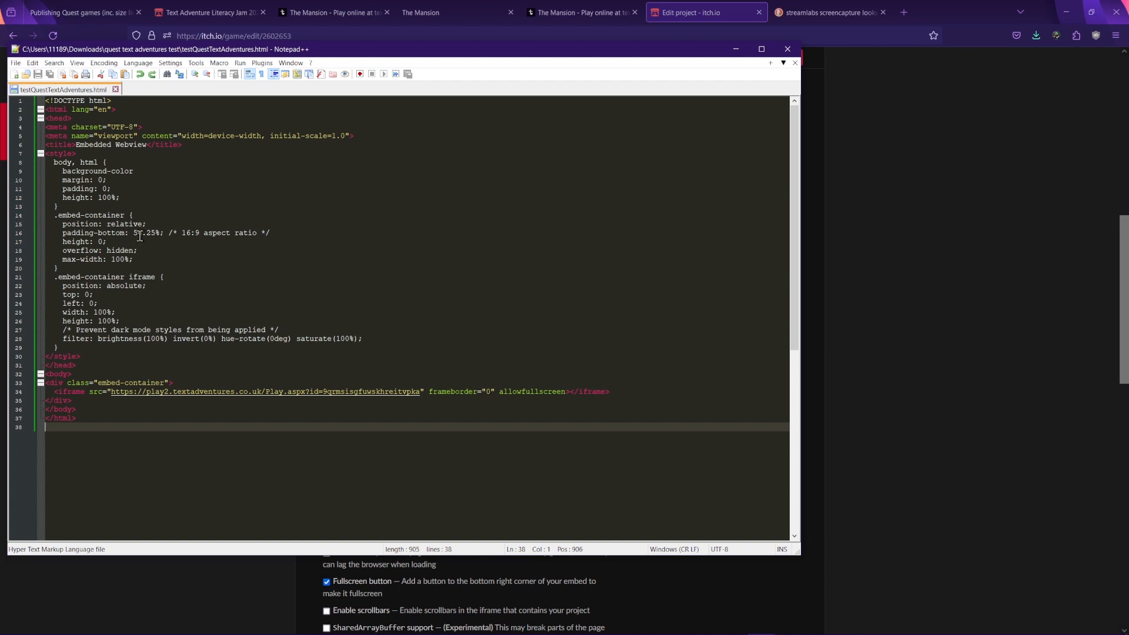
left_click(927, 381)
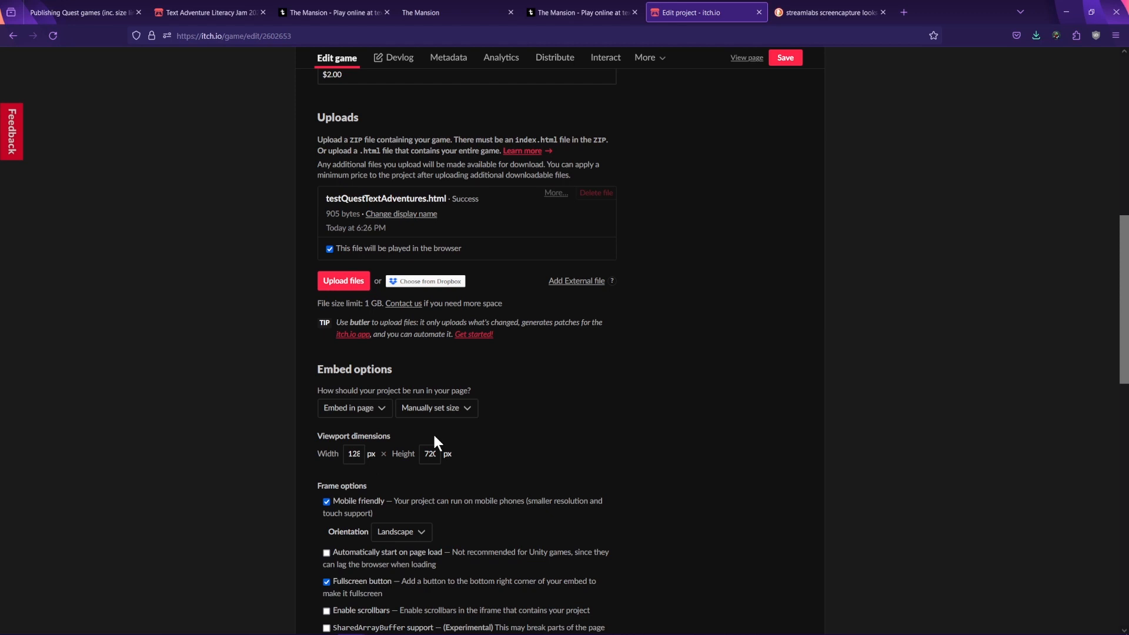
scroll(532, 449, "down", 3)
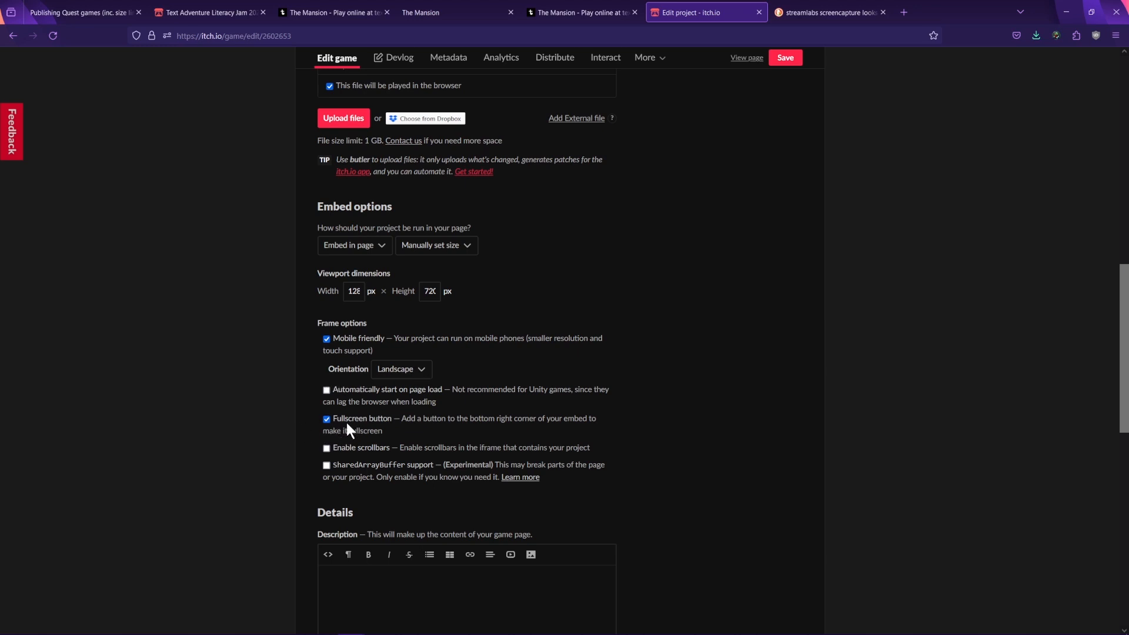
Step: Save the itch.io project with its visibility kept as Draft and open the project's public view page
scroll(722, 478, "down", 2)
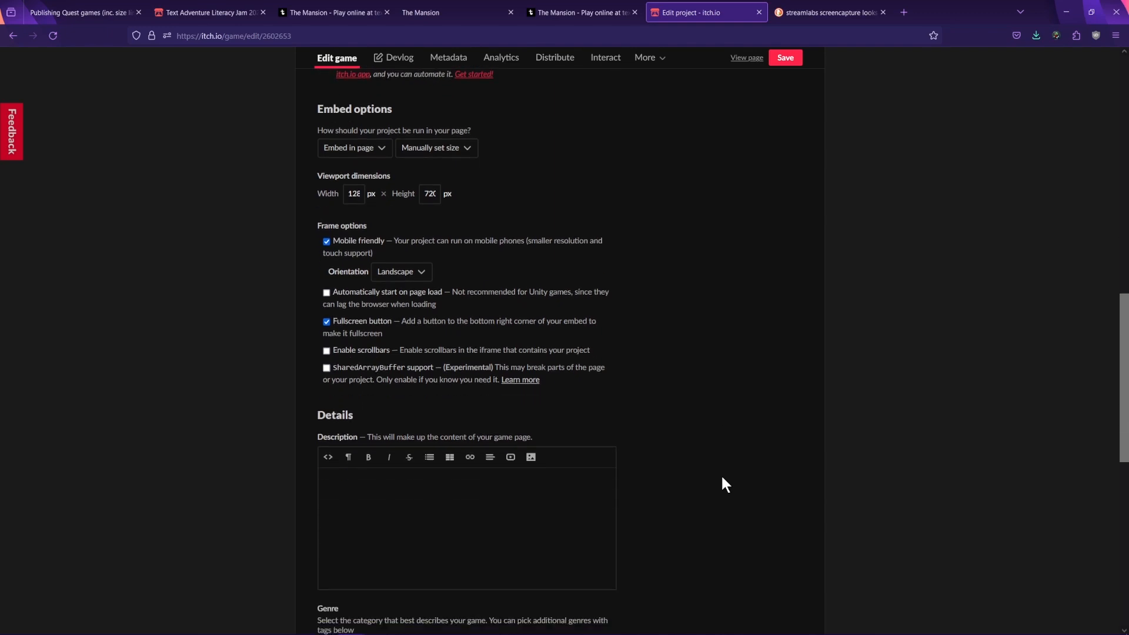
scroll(678, 385, "down", 5)
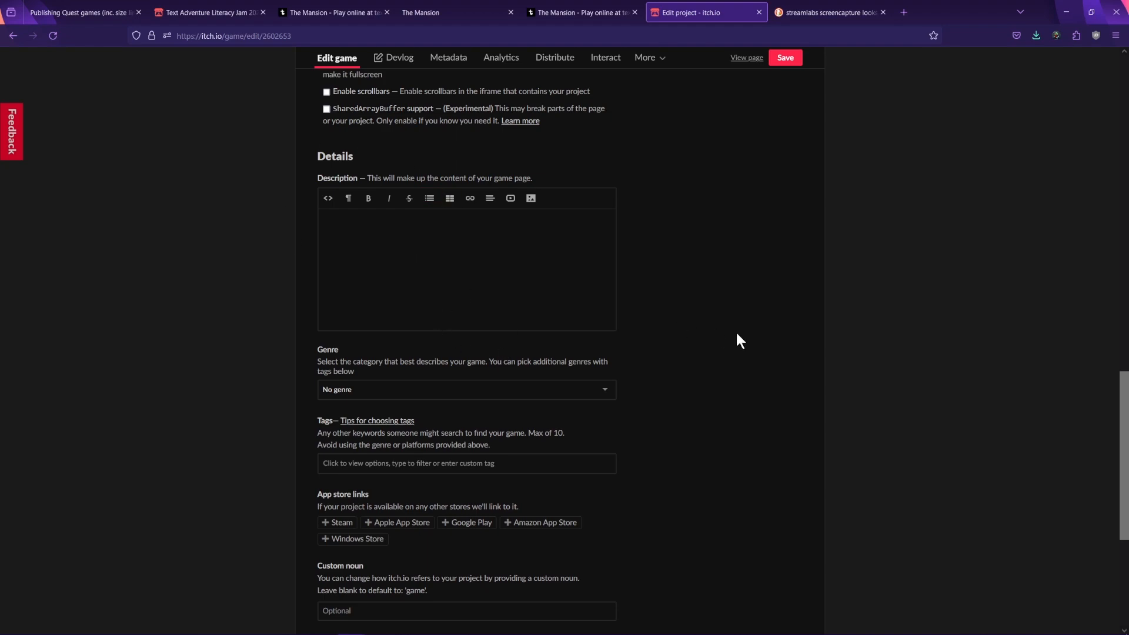
scroll(774, 412, "down", 2)
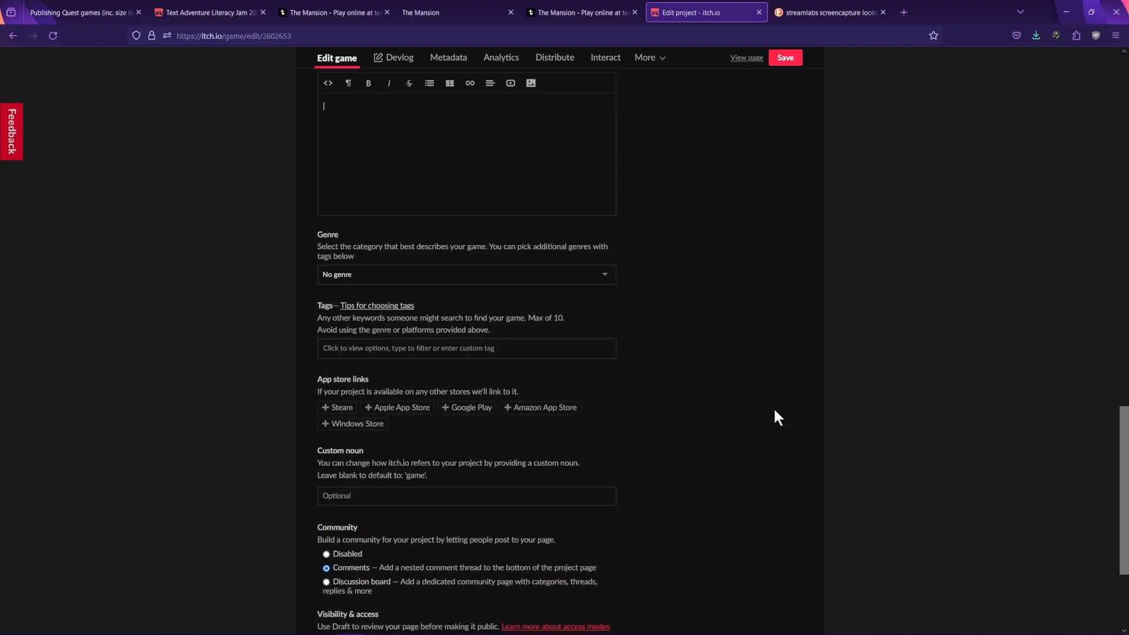
scroll(774, 407, "down", 3)
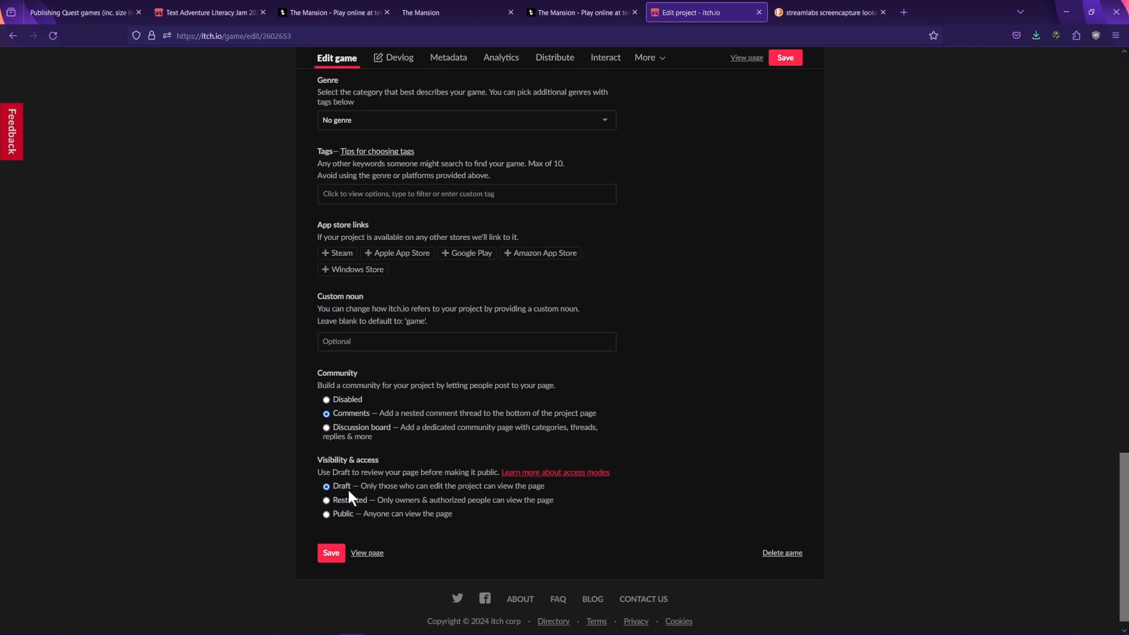
left_click(330, 555)
scroll(747, 458, "up", 15)
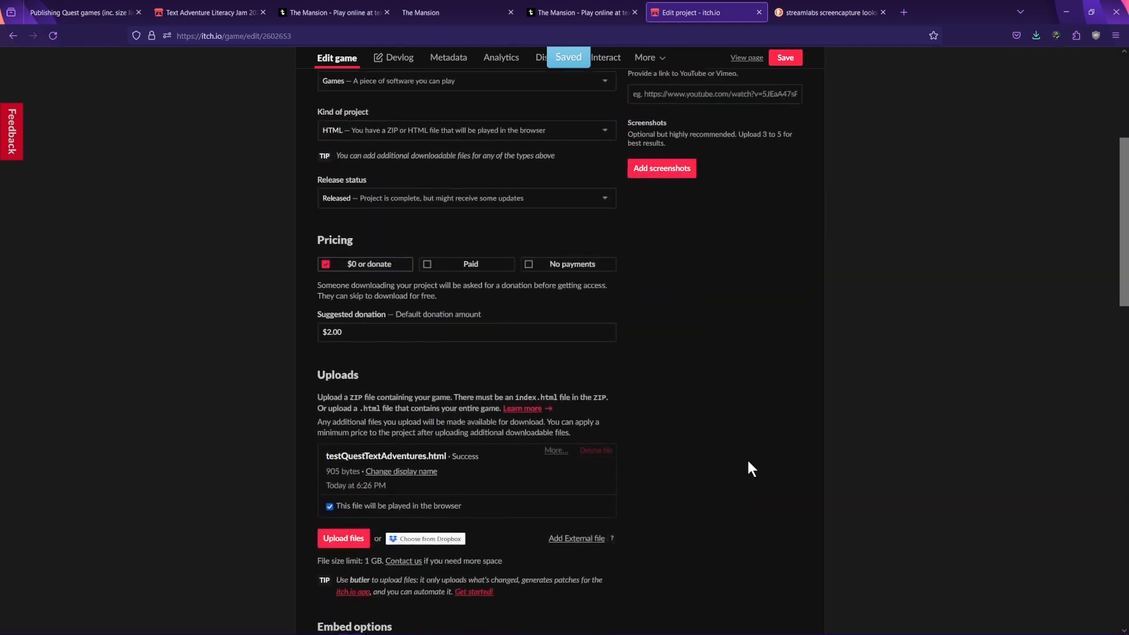
scroll(748, 462, "up", 5)
scroll(748, 462, "down", 6)
scroll(748, 463, "up", 6)
left_click(746, 121)
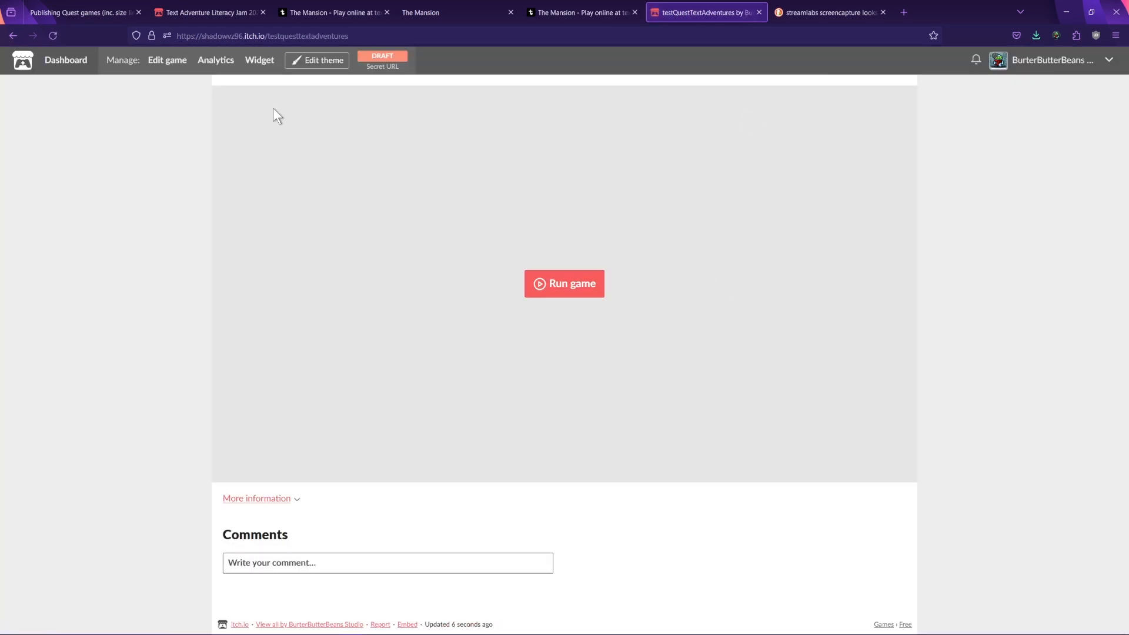
Step: Open the game page's theme editor and examine the text size and screenshots layout options
left_click(324, 68)
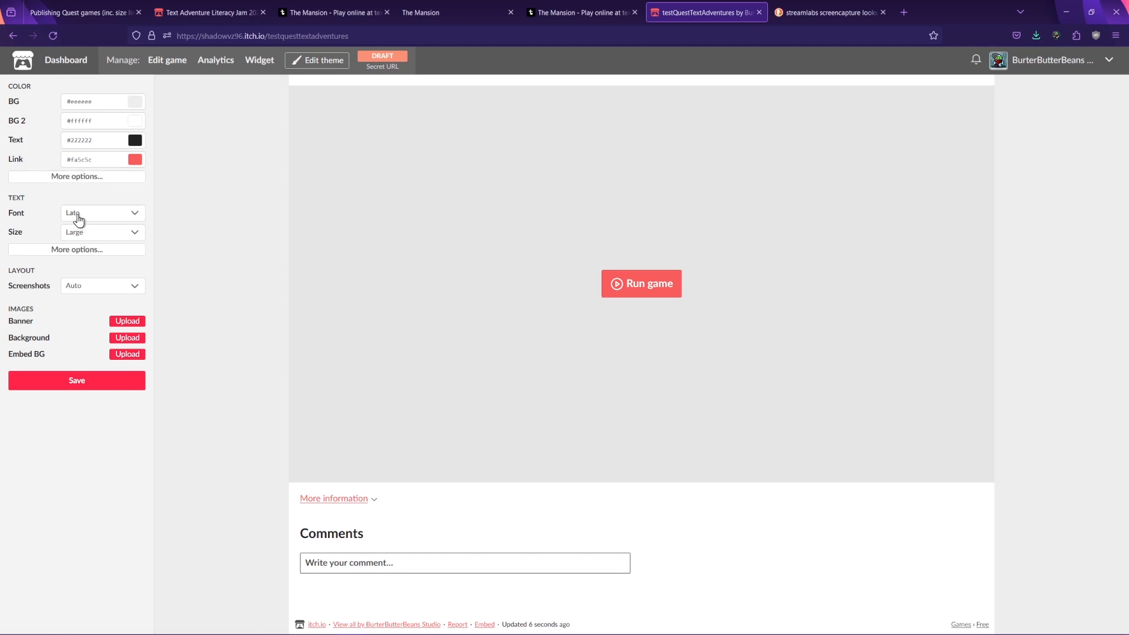
left_click(96, 233)
left_click(96, 235)
left_click(81, 288)
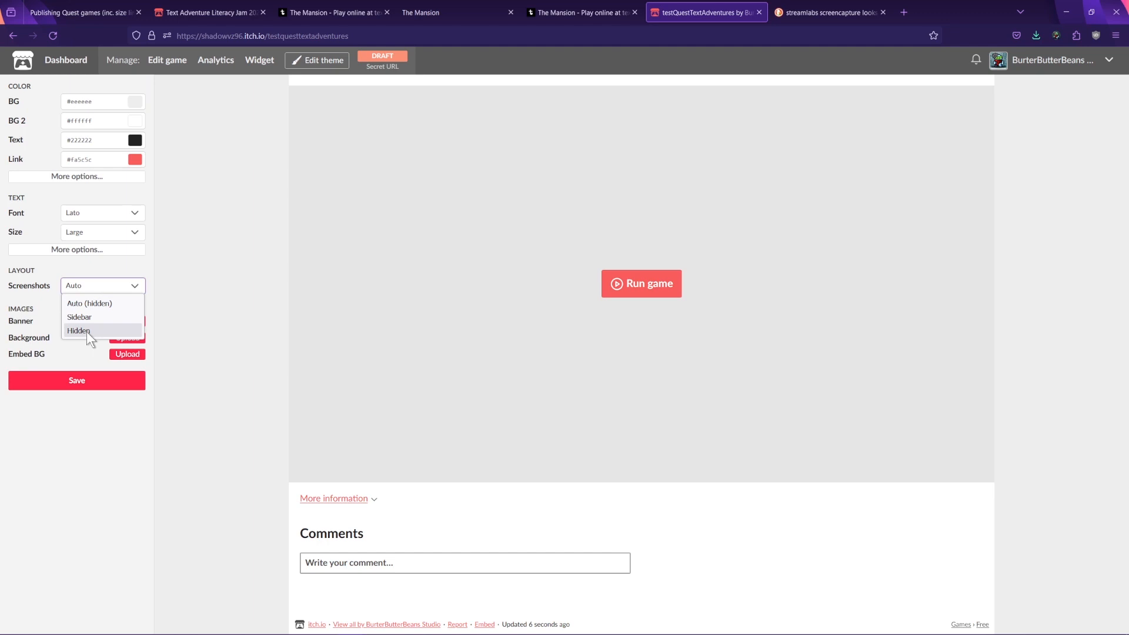
left_click(83, 531)
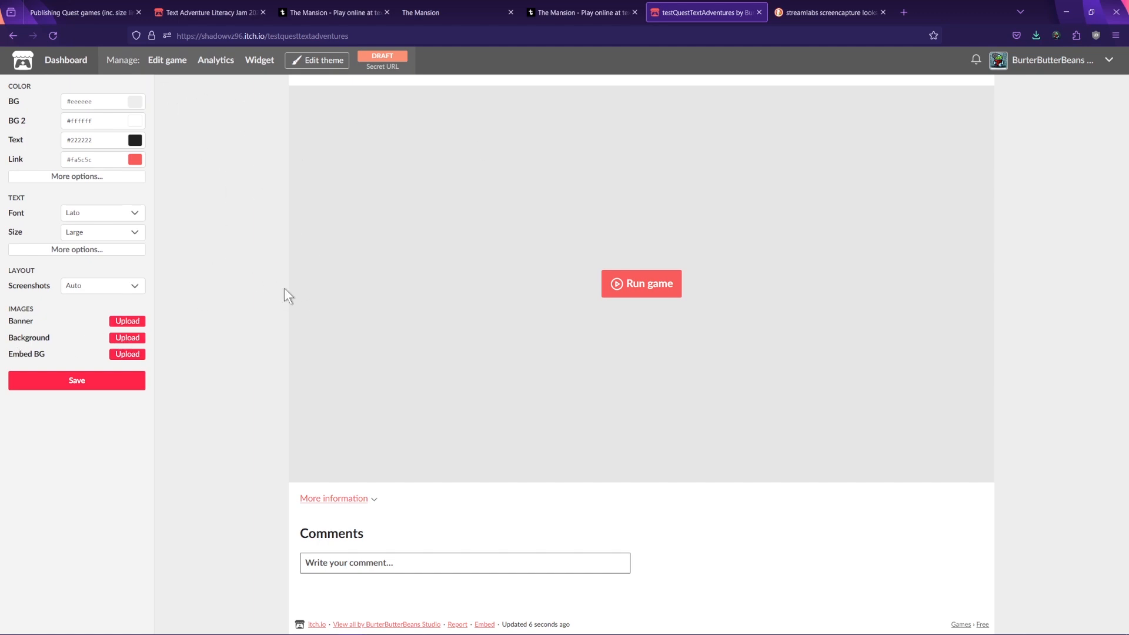
Step: Run the embedded game on the itch.io page and continue past its introduction
left_click(619, 288)
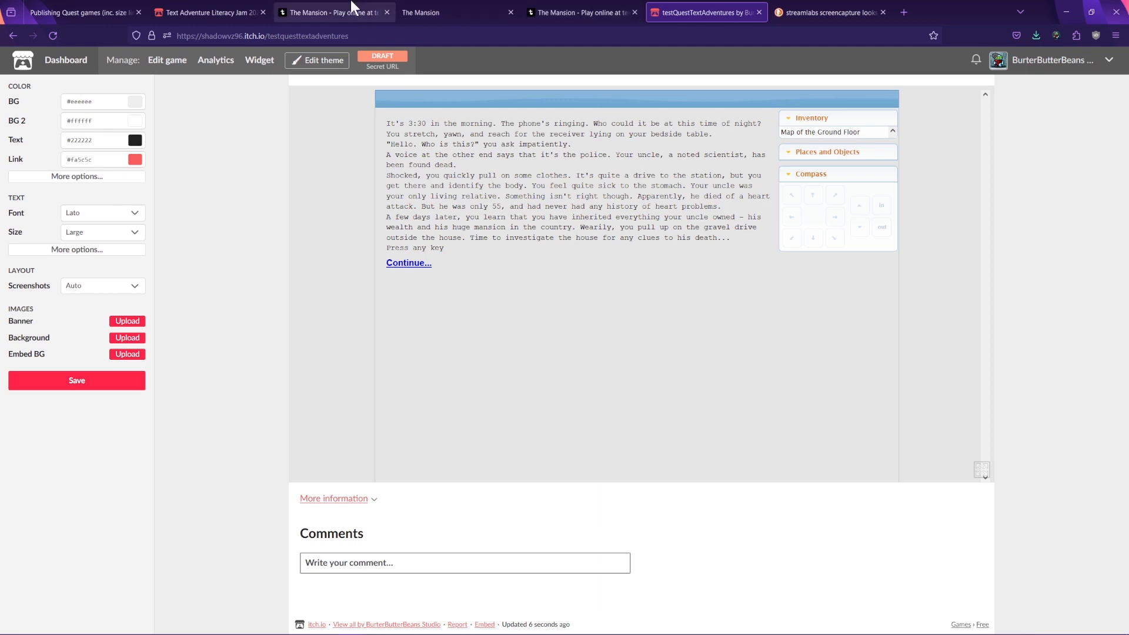
left_click(326, 8)
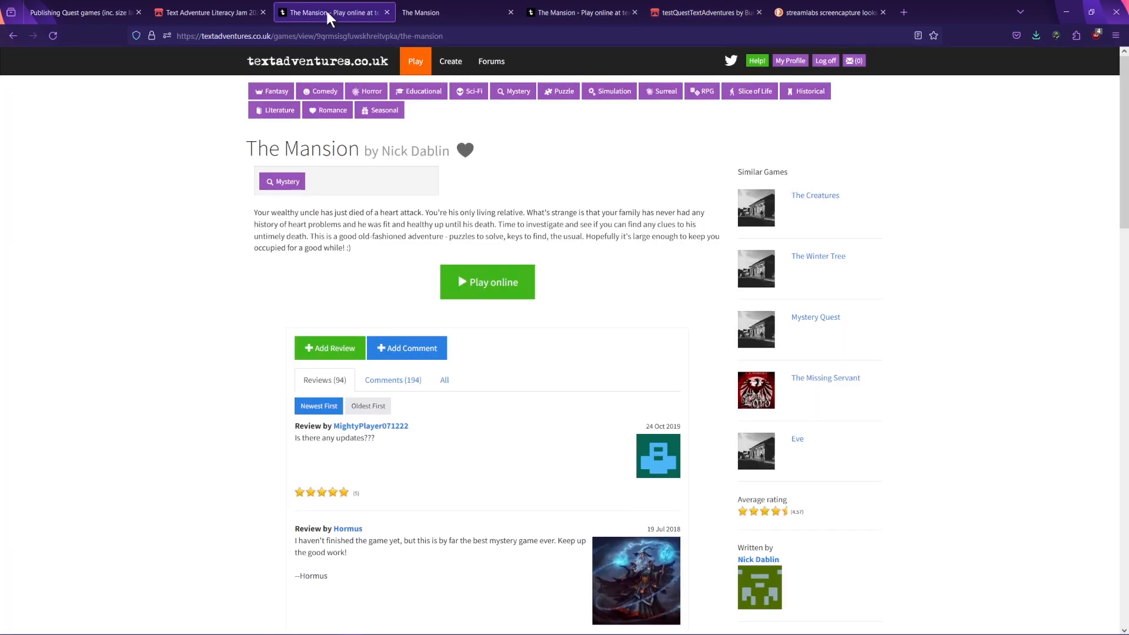
left_click(680, 8)
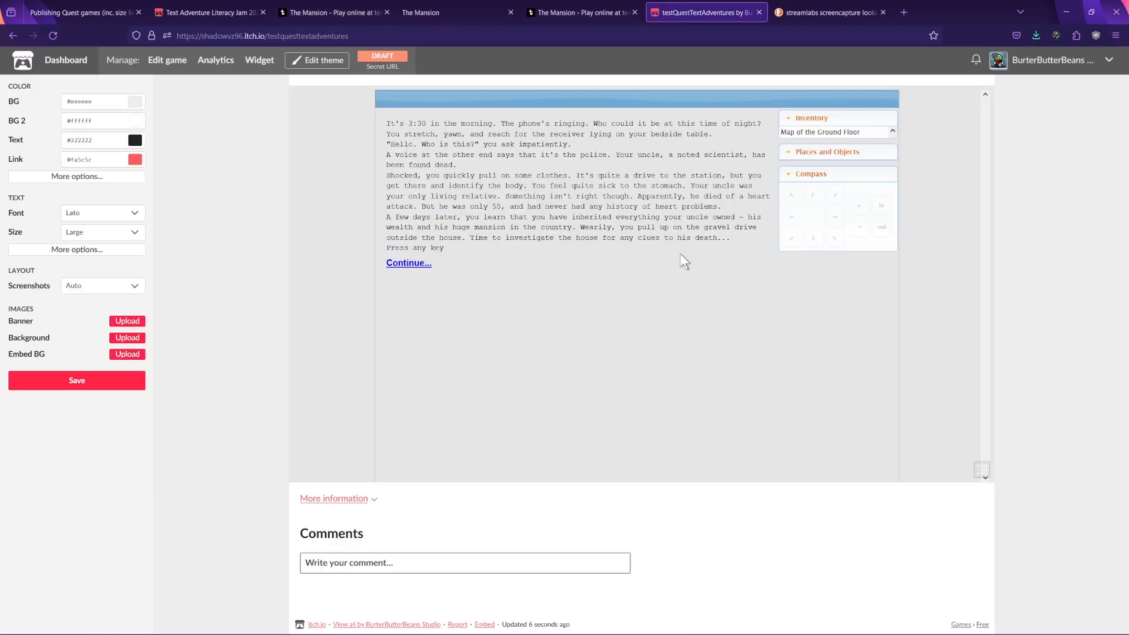
key("space")
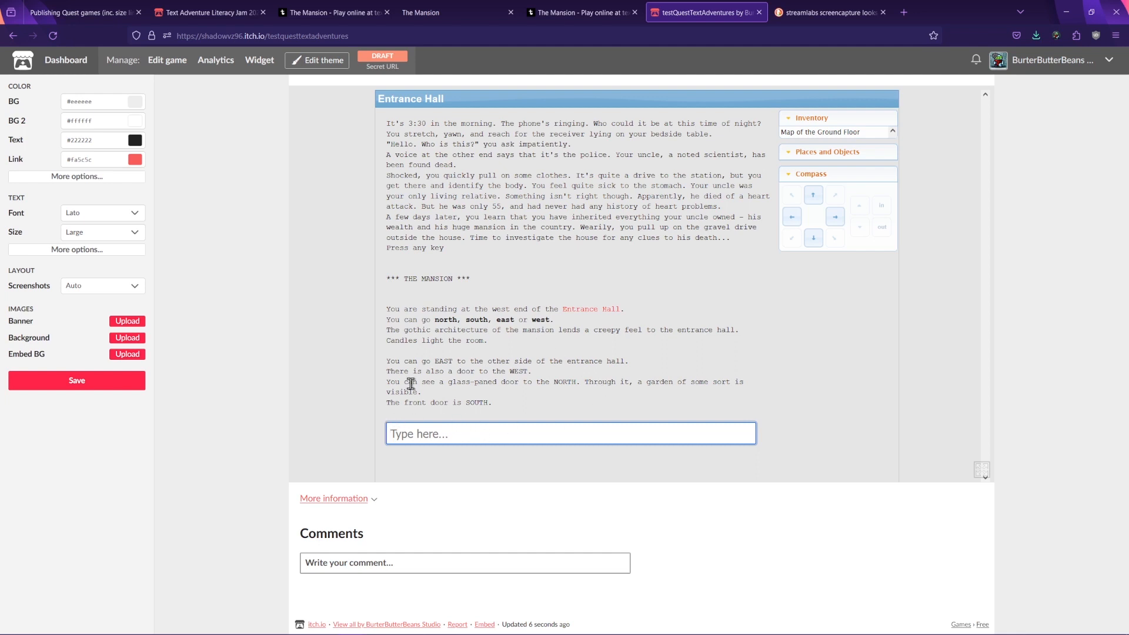
Step: Send the command "north" in the embedded game and check how the game looks in fullscreen
type("north")
key("Return")
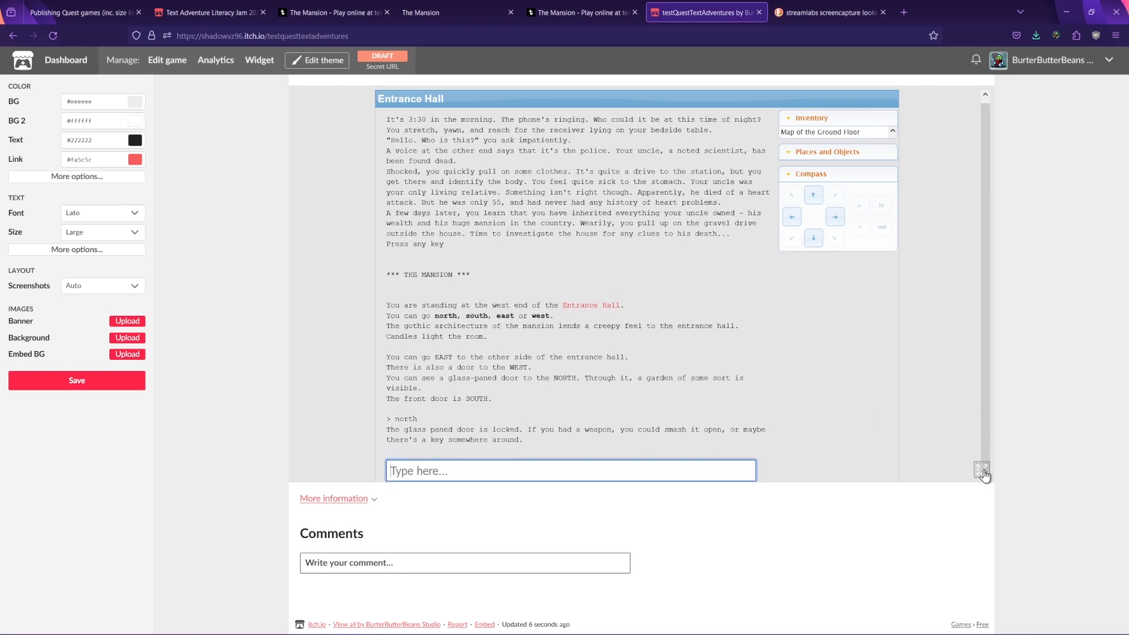
left_click(982, 471)
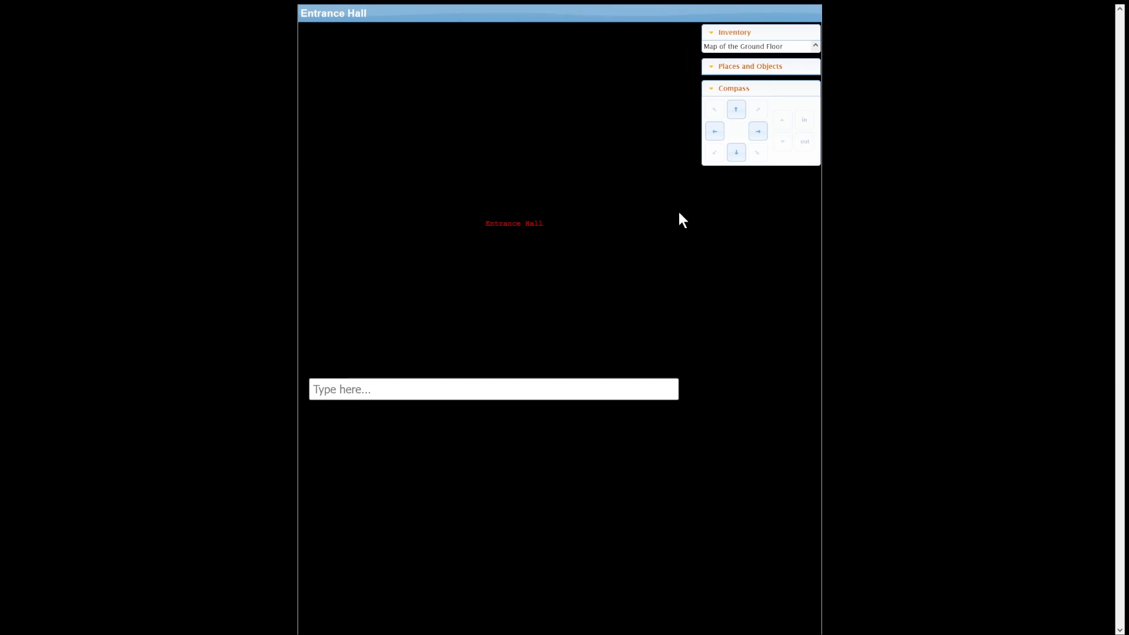
key("Escape")
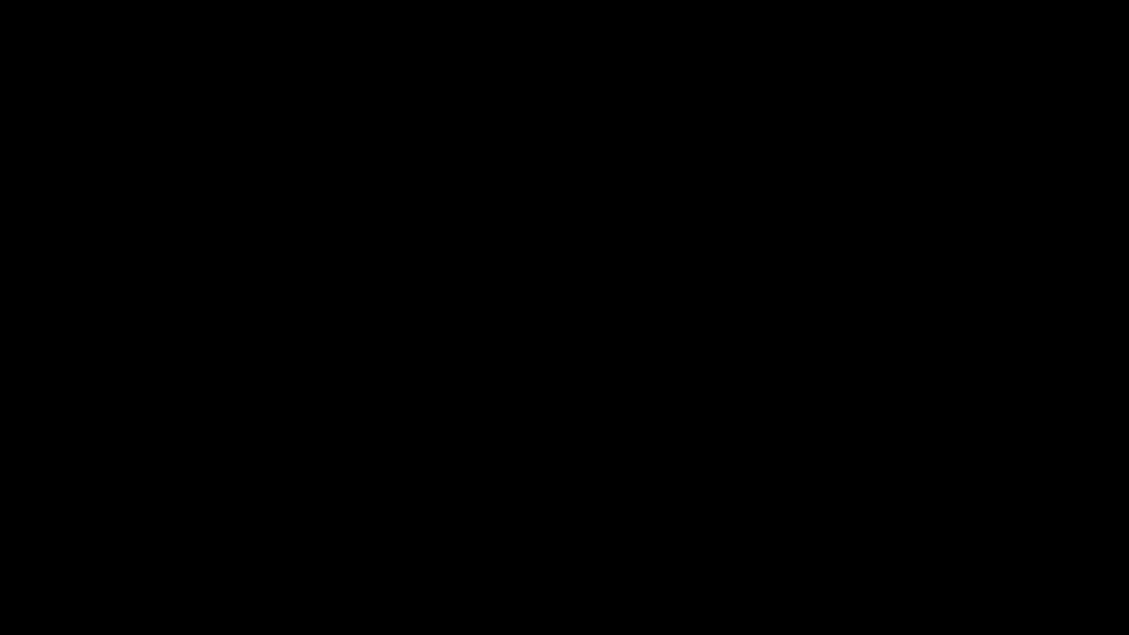
Step: Switch to Notepad++, set background-color to #ffffff in the body, html style of testQuestTextAdventures.html, and save the file
left_click(763, 627)
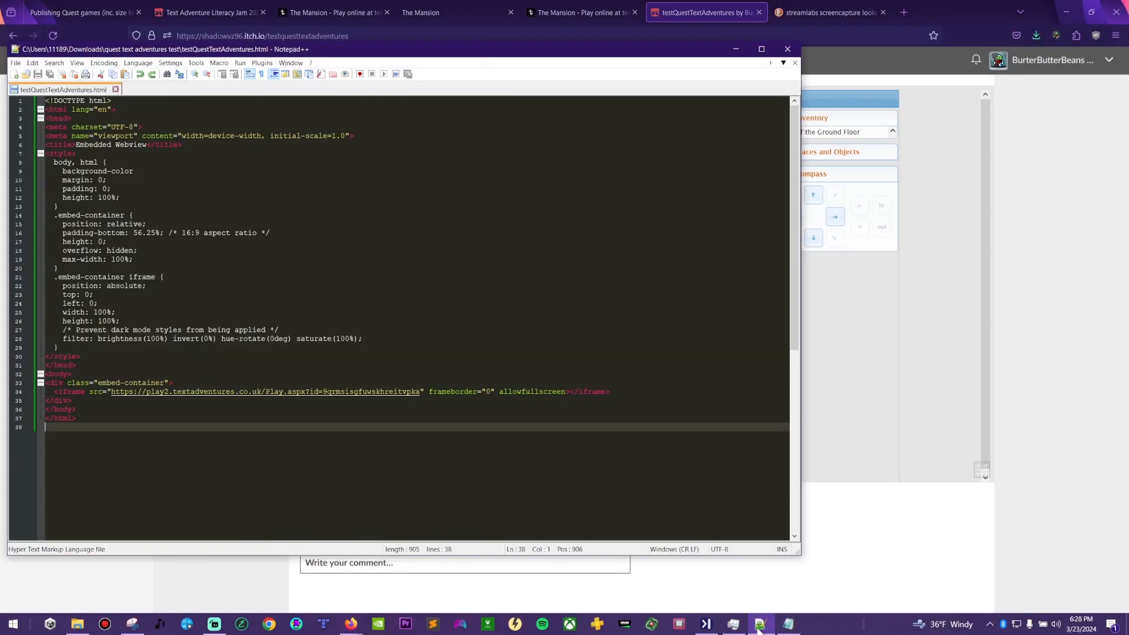
left_click(140, 172)
type(":")
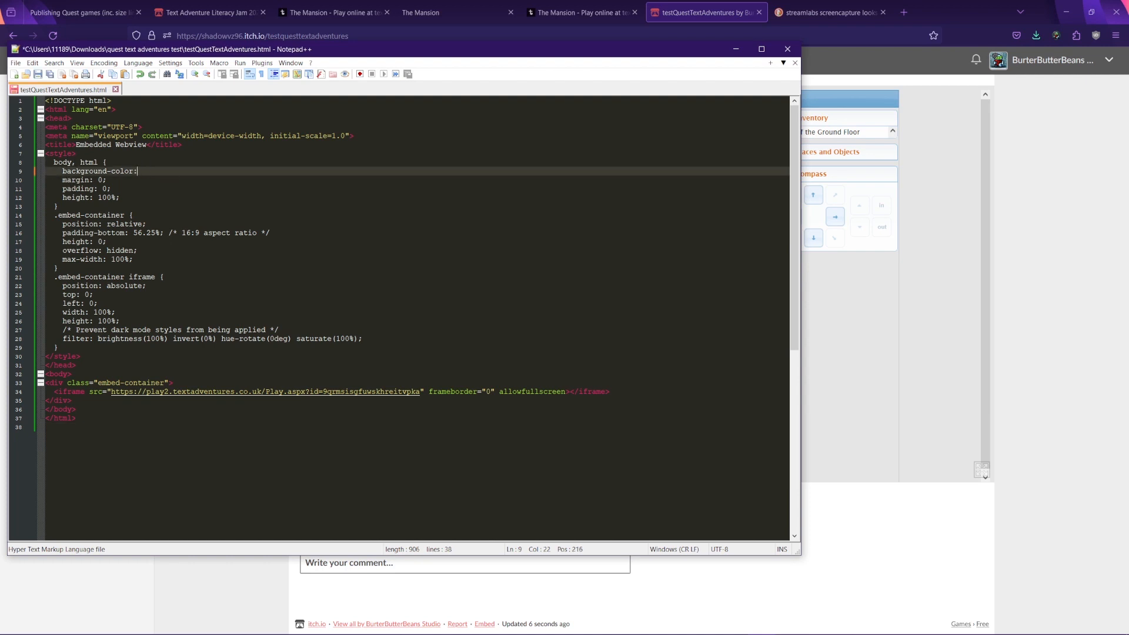
type(" #ffffff;")
key("ctrl+s")
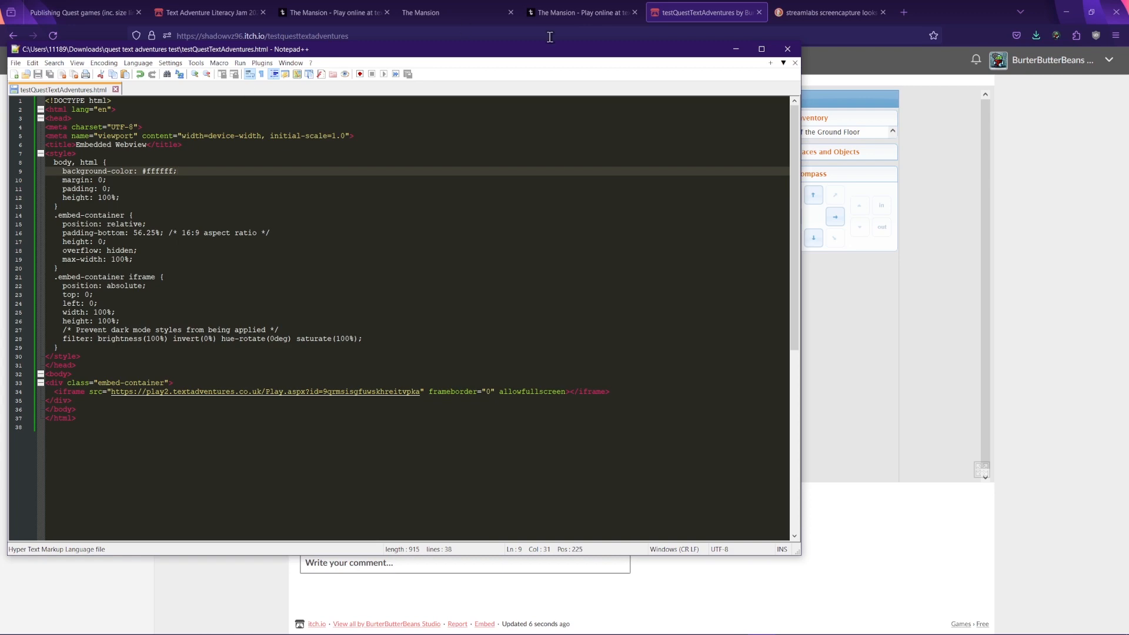
Step: Replace the uploaded testQuestTextAdventures.html in the itch.io project with the edited version and save the project
left_click(701, 6)
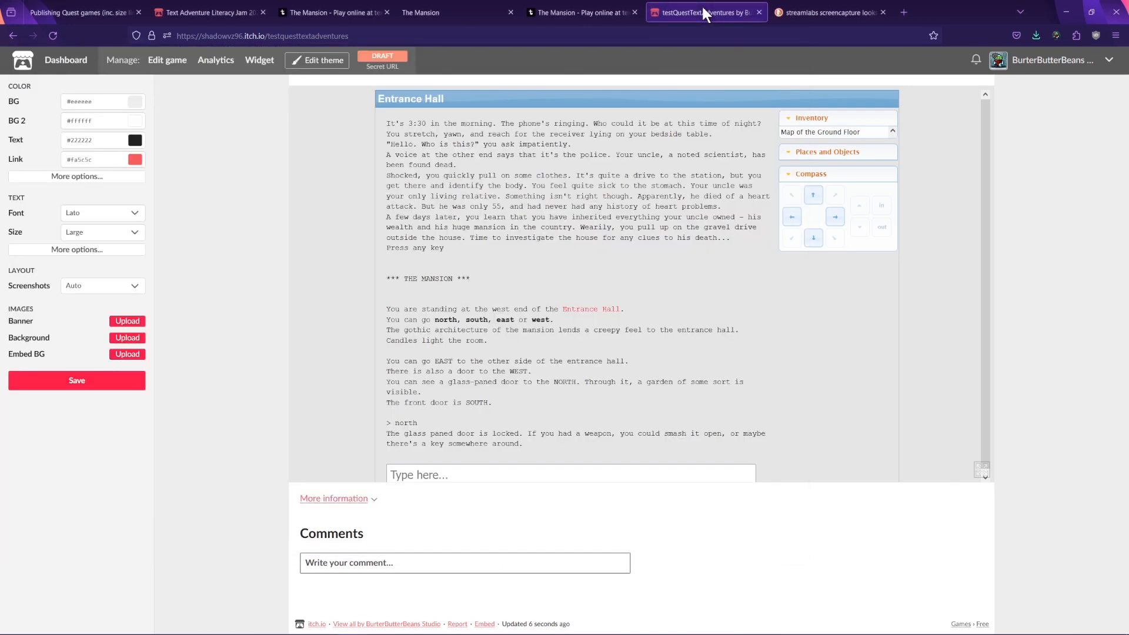
left_click(158, 64)
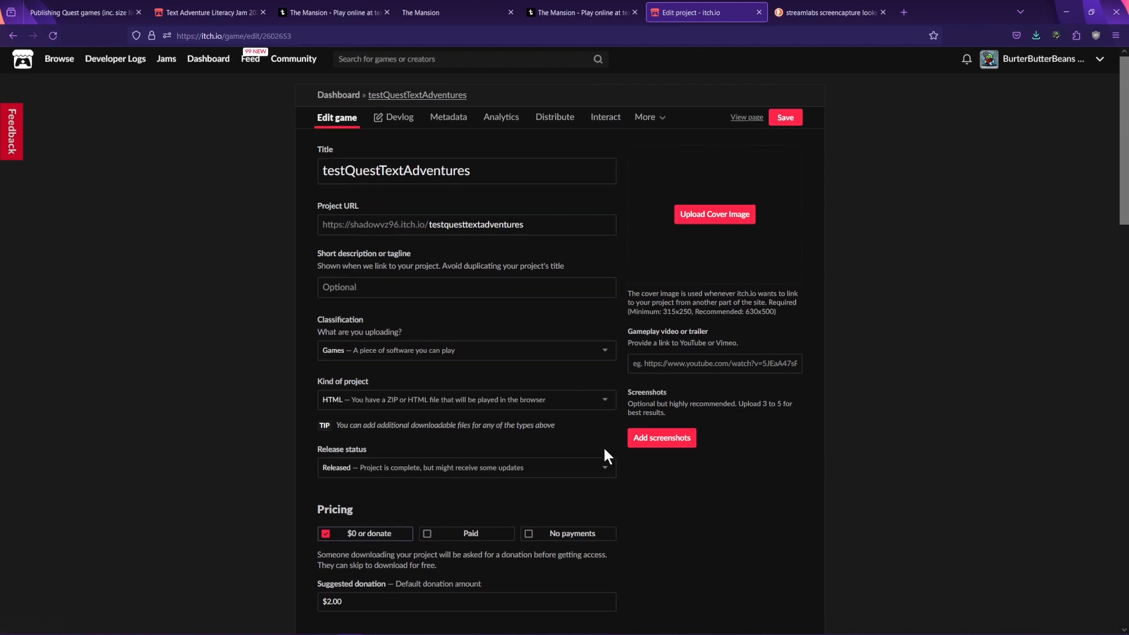
scroll(606, 454, "down", 6)
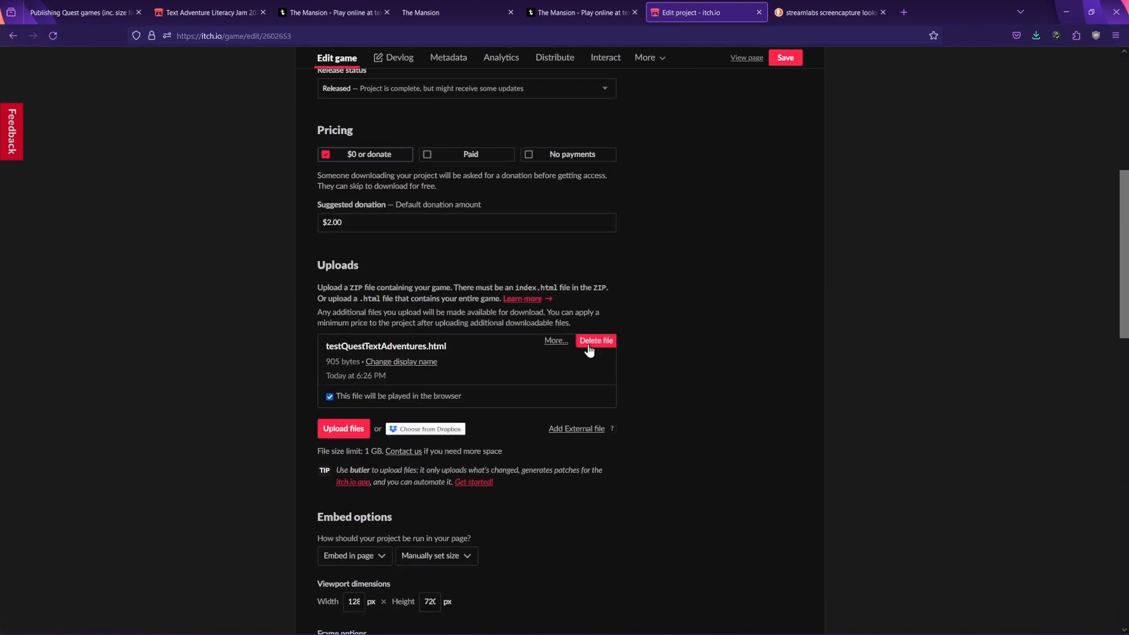
left_click(588, 346)
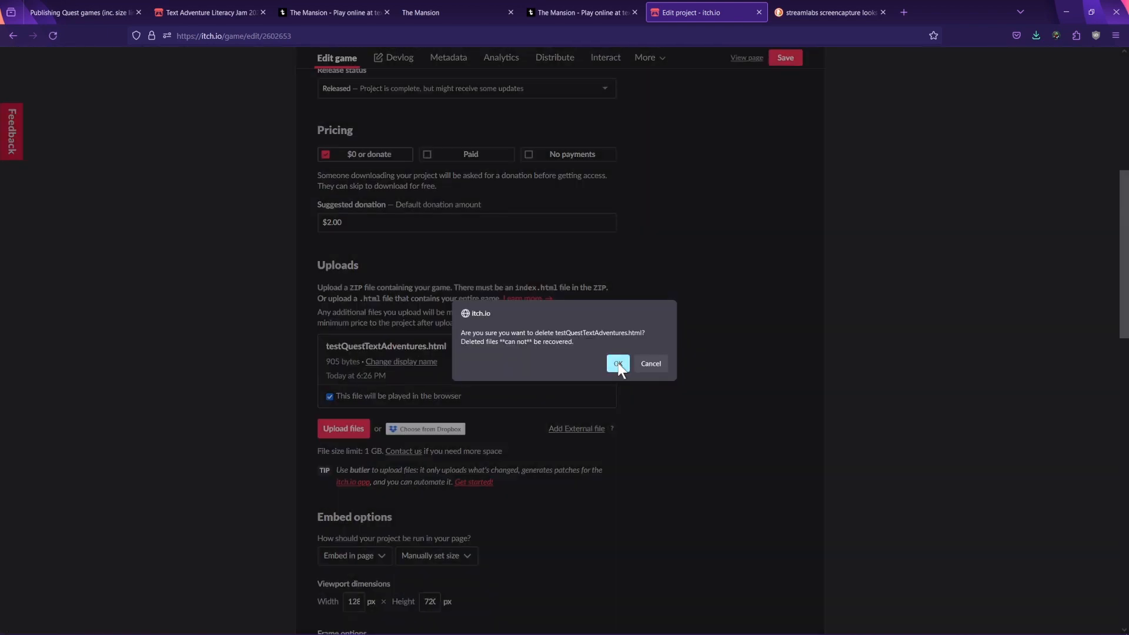
left_click(617, 363)
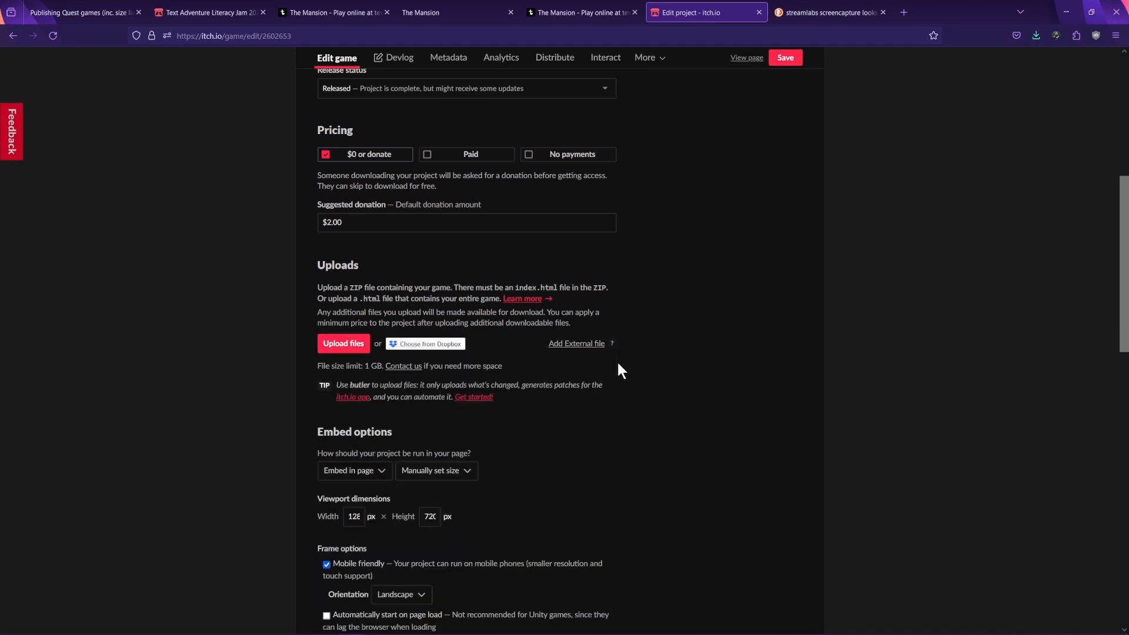
left_click(349, 345)
double_click(161, 78)
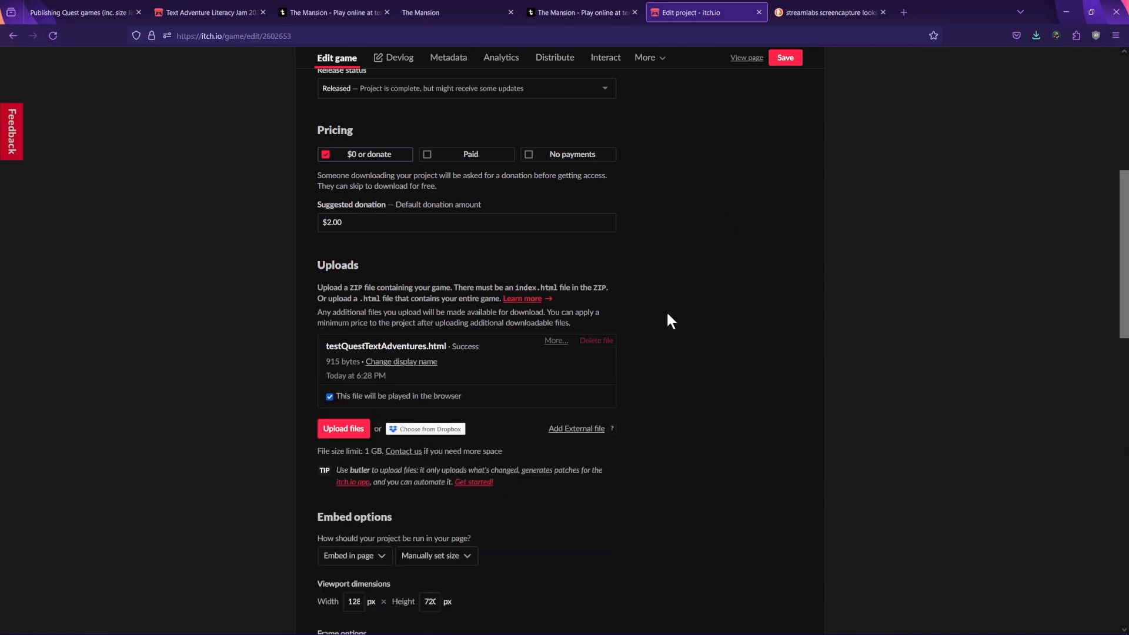
left_click(797, 66)
Step: Run the updated game from the project's view page and check it in fullscreen past the introduction
left_click(751, 61)
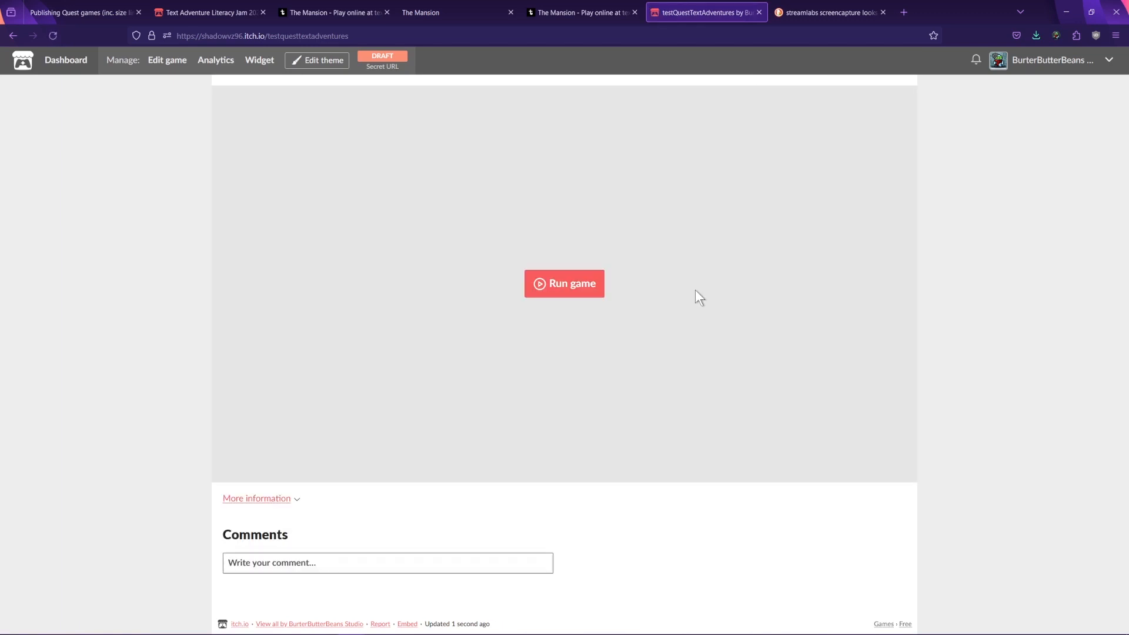
left_click(566, 302)
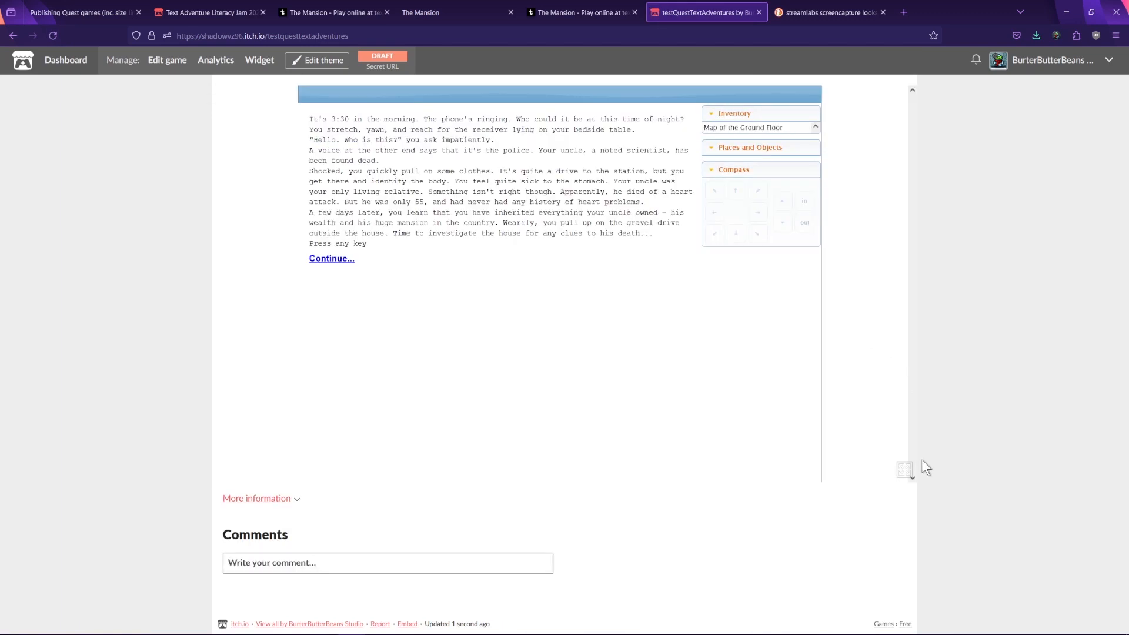
left_click(905, 473)
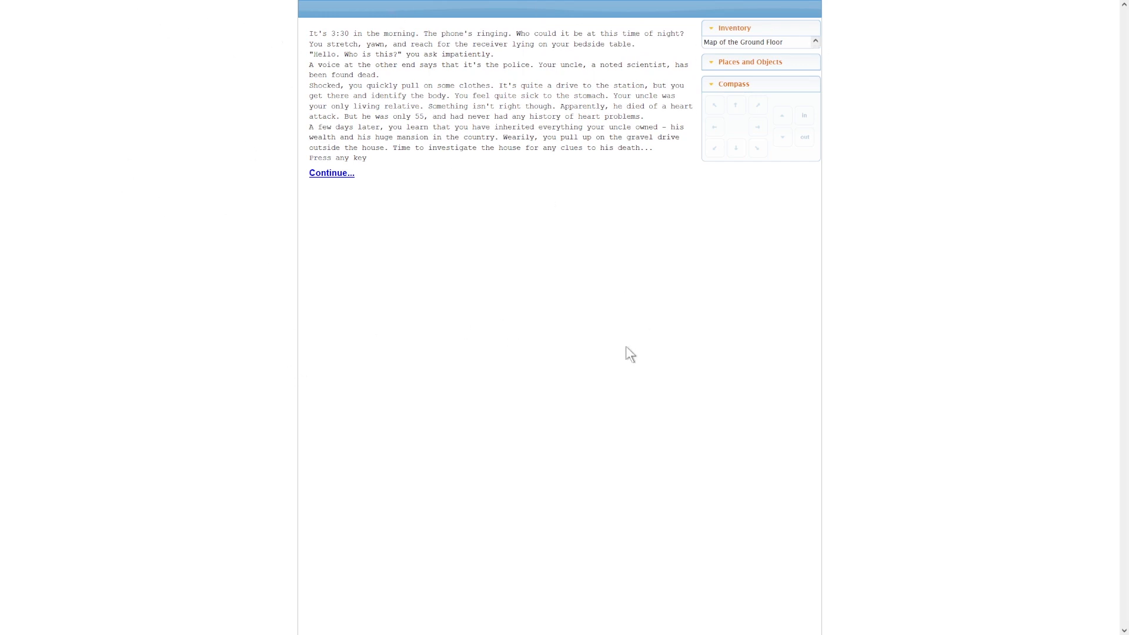
key("space")
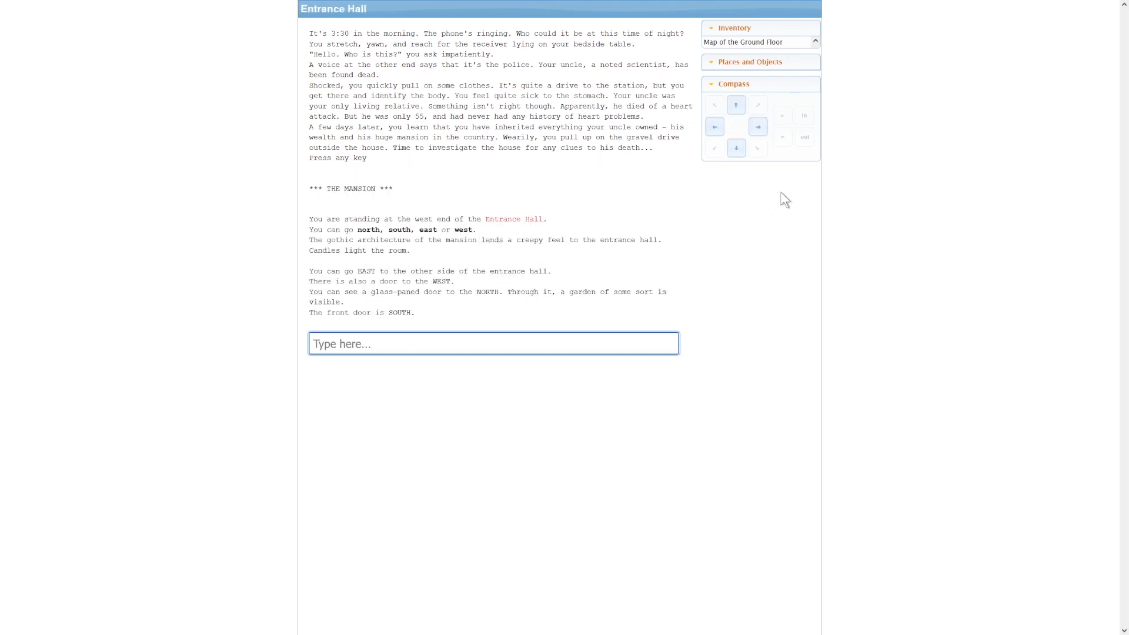
key("Escape")
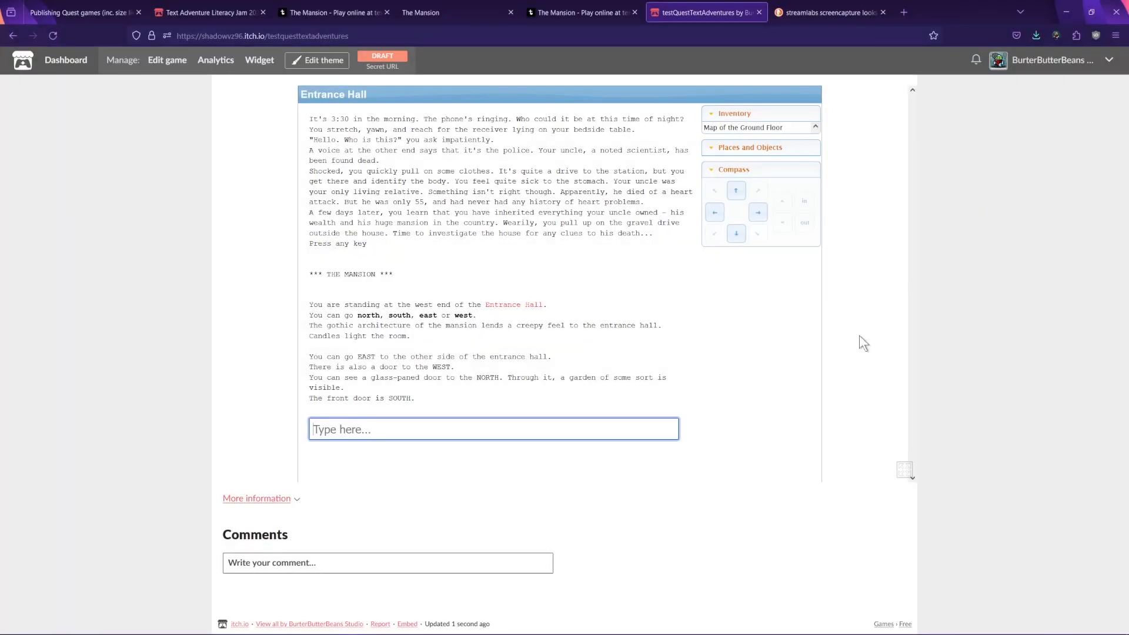